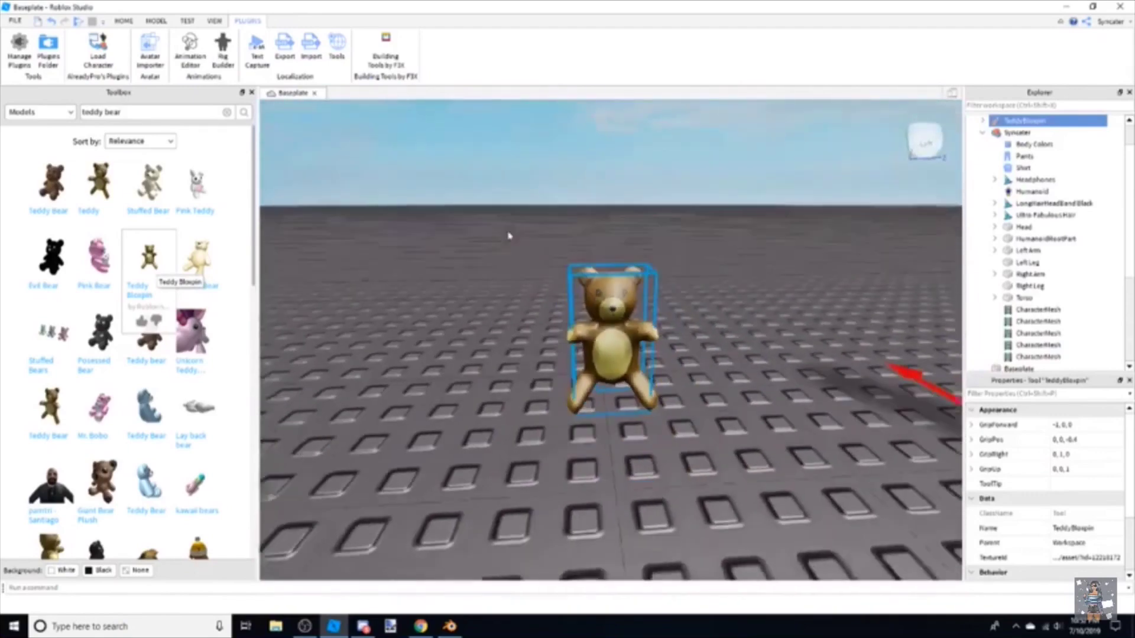
- Activate Building Tools by F3X, select the TeddyBloxpin tool and group it into a model
{"action": "left_click", "coordinate": [385, 60]}
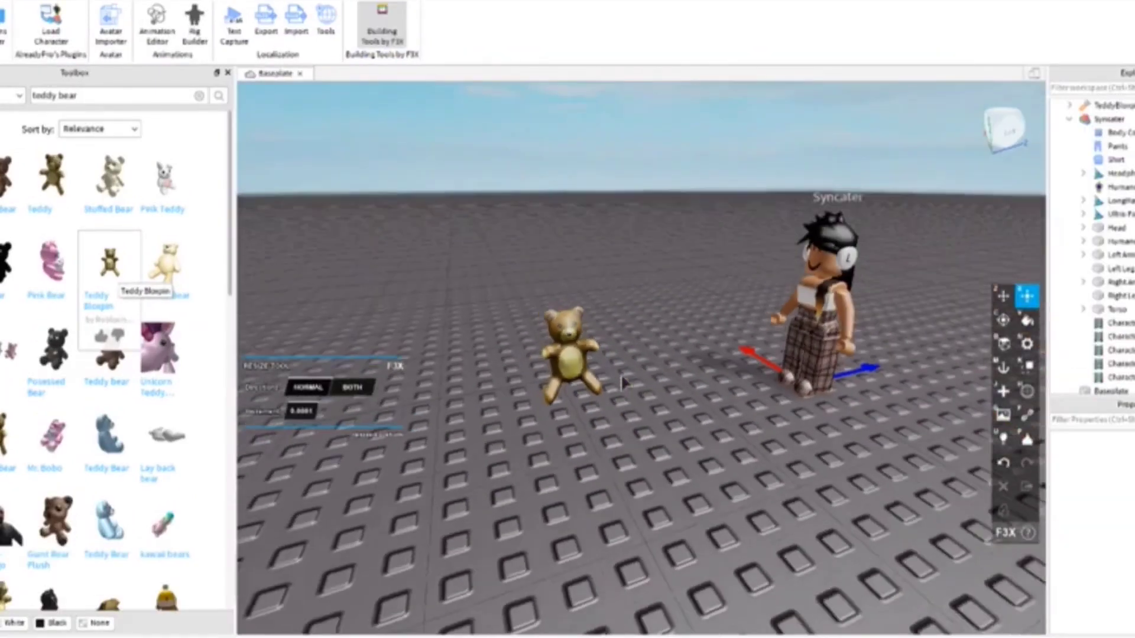
{"action": "left_click", "coordinate": [1106, 106]}
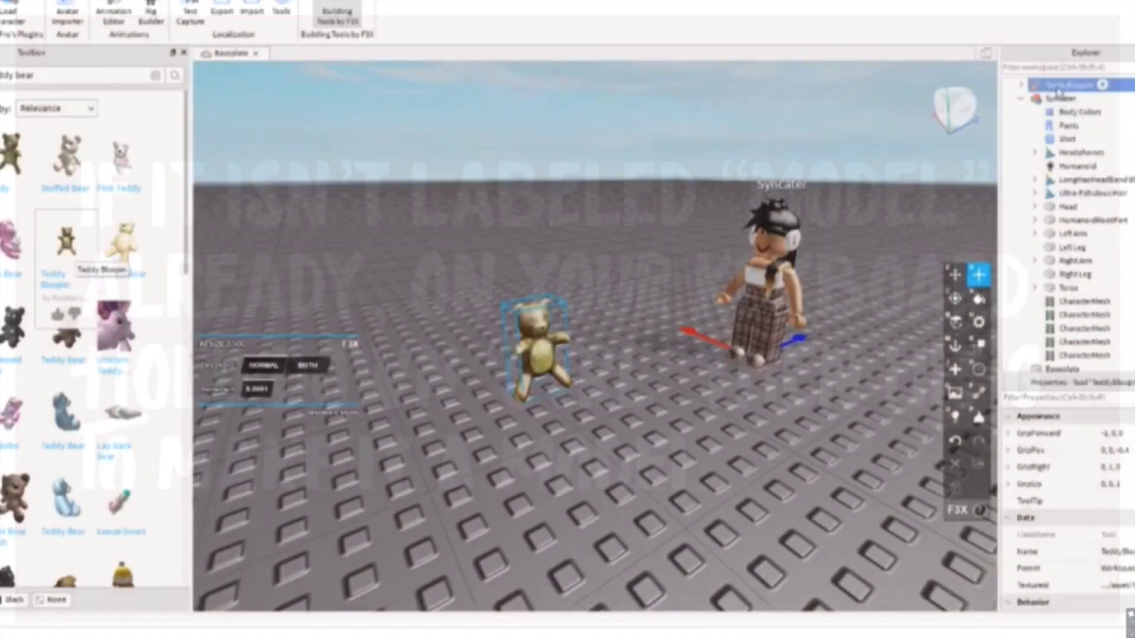
{"action": "key", "text": "ctrl+g"}
{"action": "left_click", "coordinate": [620, 404]}
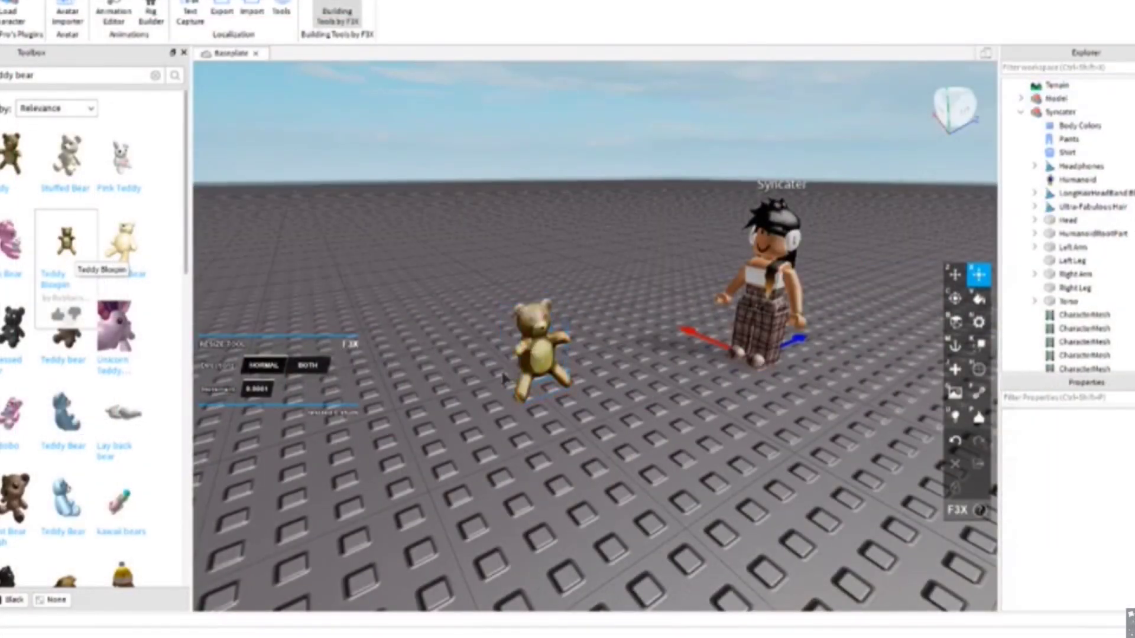
{"action": "right_click_drag", "start_coordinate": [621, 406], "coordinate": [624, 408]}
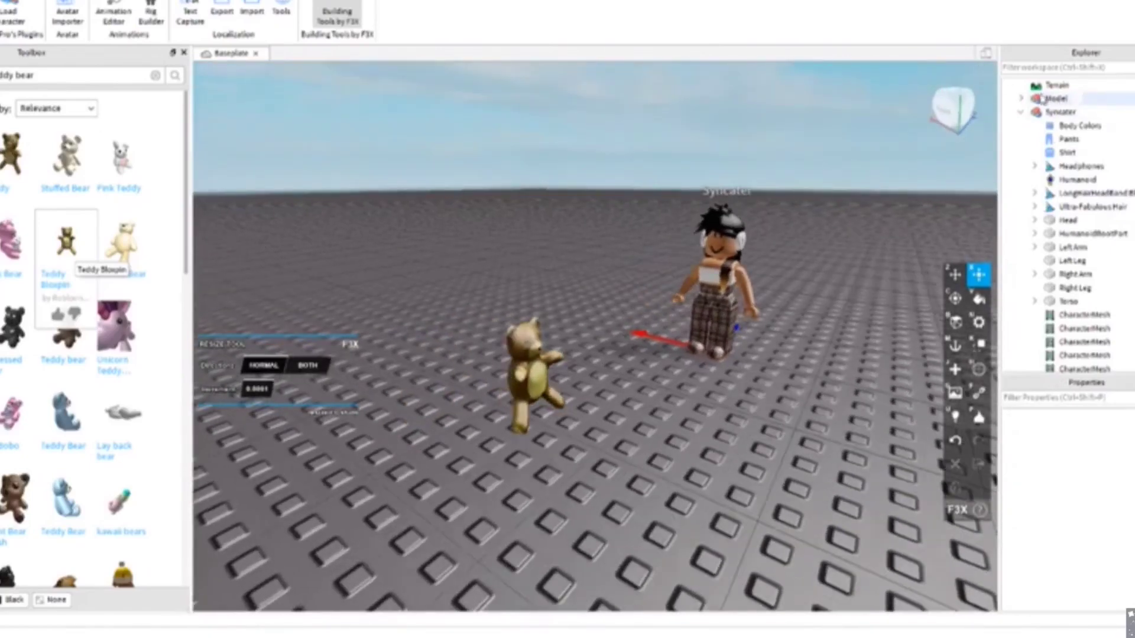
- Move the teddy bear's Model inside the character model in the workspace hierarchy
{"action": "left_click", "coordinate": [1053, 99]}
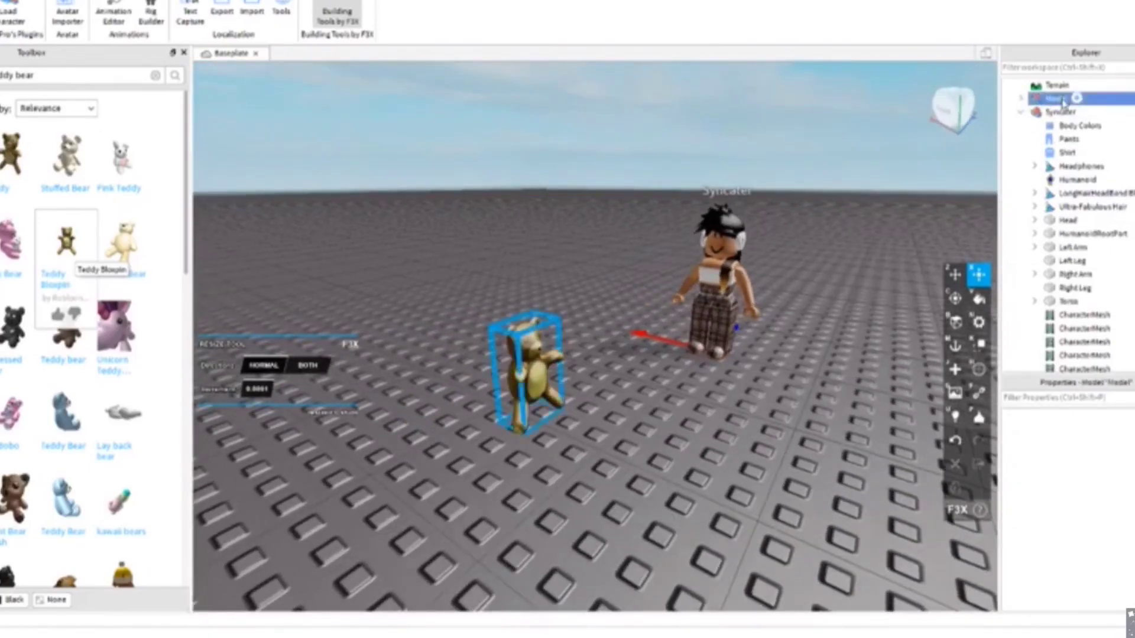
{"action": "left_click_drag", "start_coordinate": [1058, 115], "coordinate": [1058, 115]}
{"action": "right_click_drag", "start_coordinate": [742, 242], "coordinate": [746, 236]}
{"action": "scroll", "coordinate": [746, 235], "scroll_direction": "down", "scroll_amount": 5}
{"action": "scroll", "coordinate": [747, 245], "scroll_direction": "up", "scroll_amount": 5}
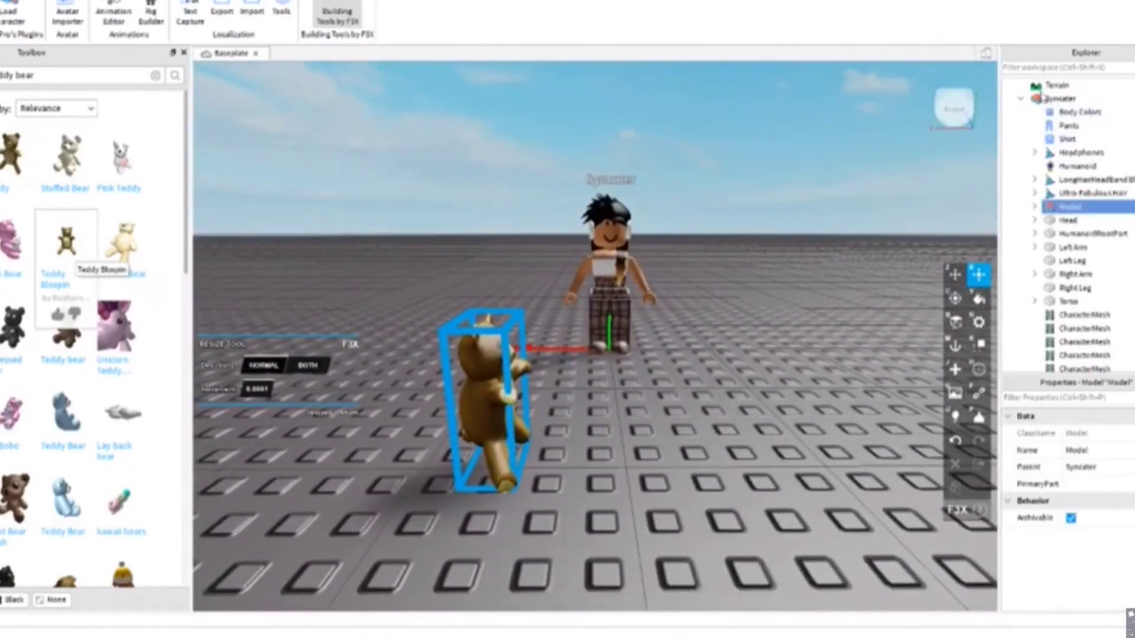
- Export the character model with the bear as an OBJ file, overwriting grass.obj
{"action": "right_click", "coordinate": [1055, 99]}
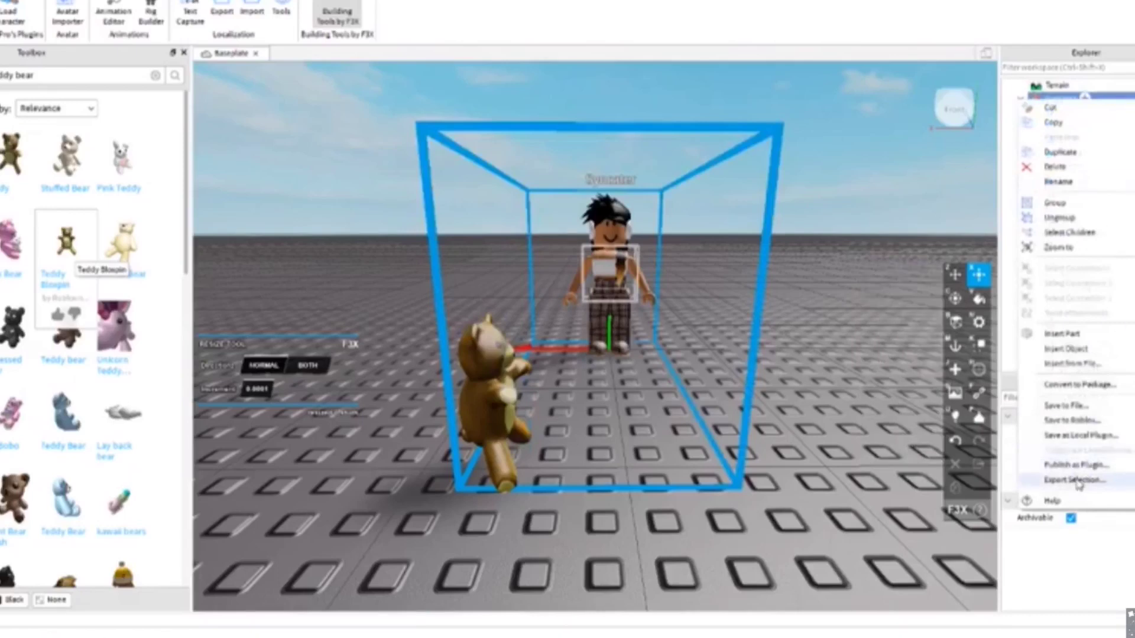
{"action": "left_click", "coordinate": [1074, 480]}
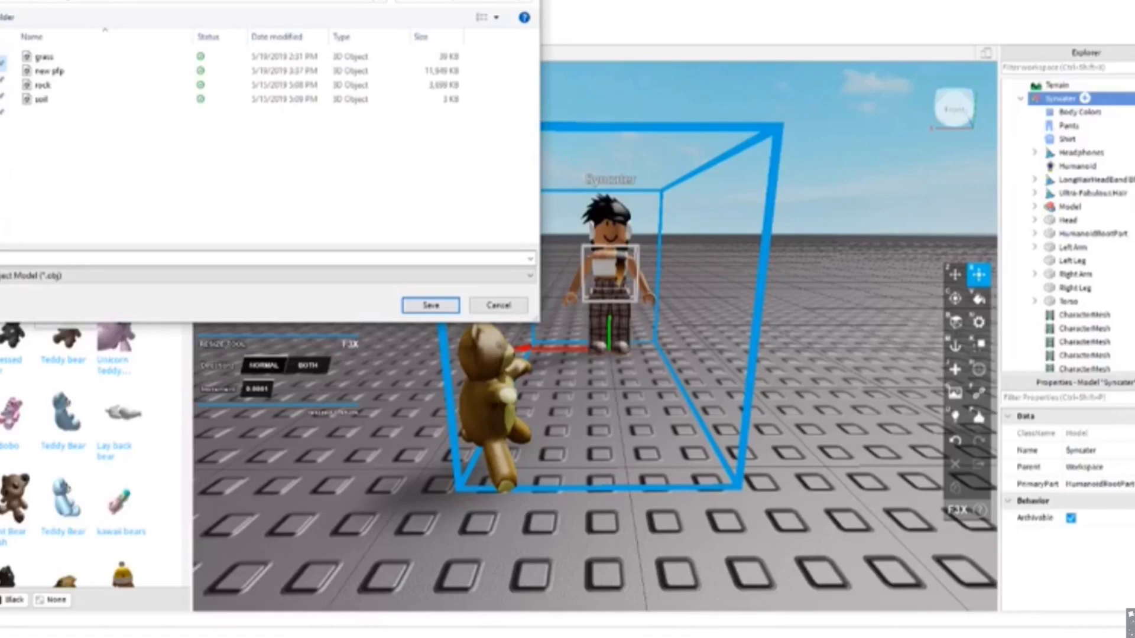
{"action": "left_click", "coordinate": [44, 58]}
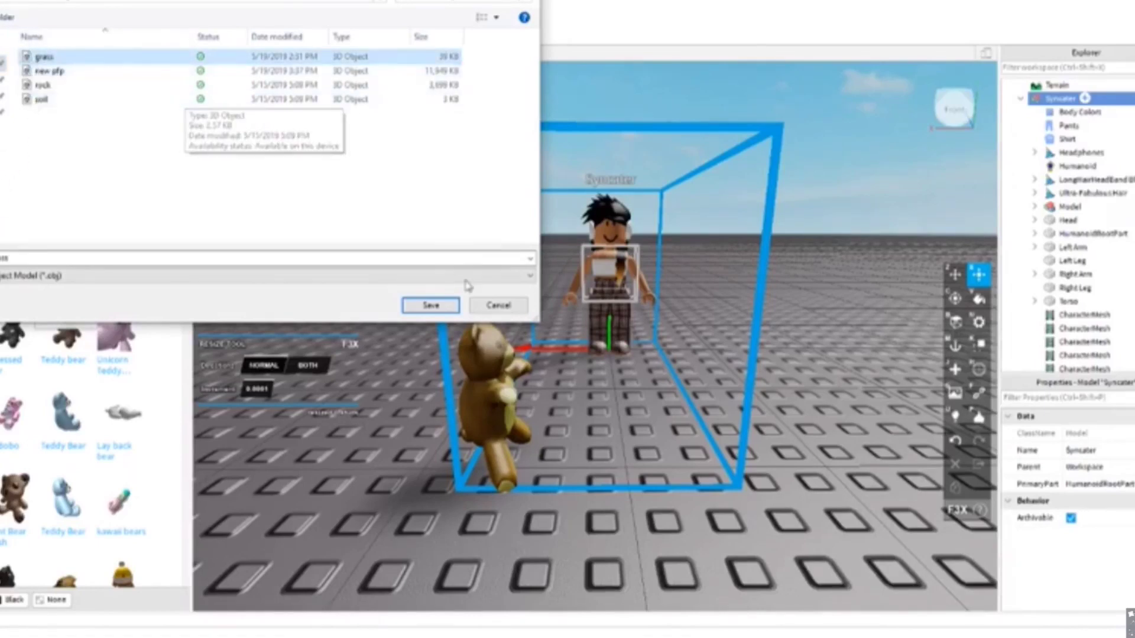
{"action": "left_click", "coordinate": [431, 306]}
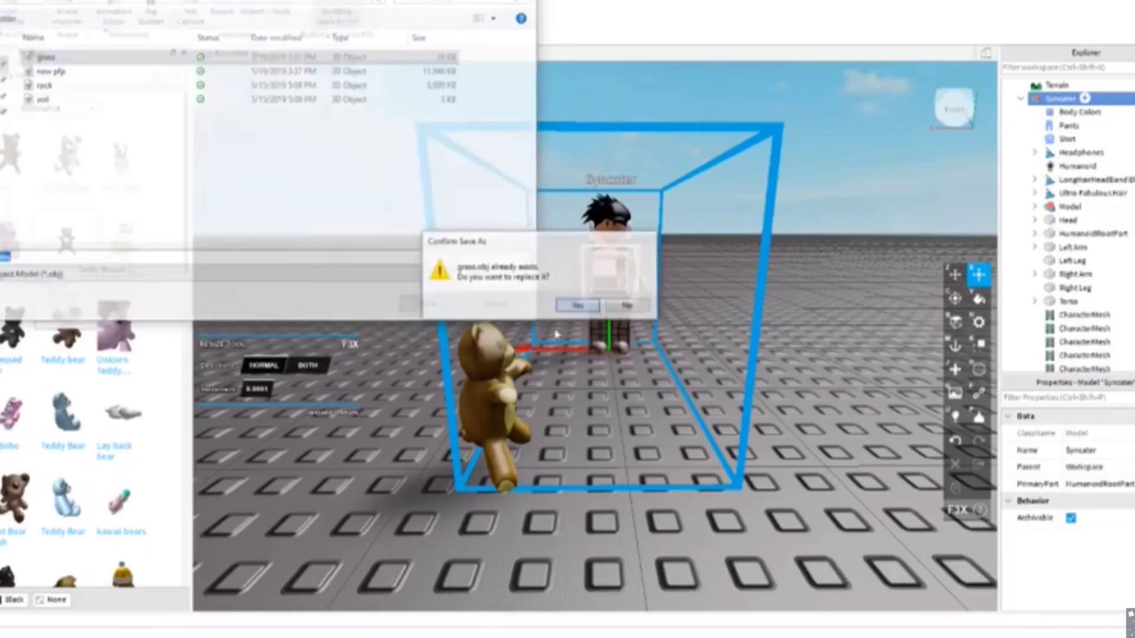
{"action": "left_click", "coordinate": [577, 306]}
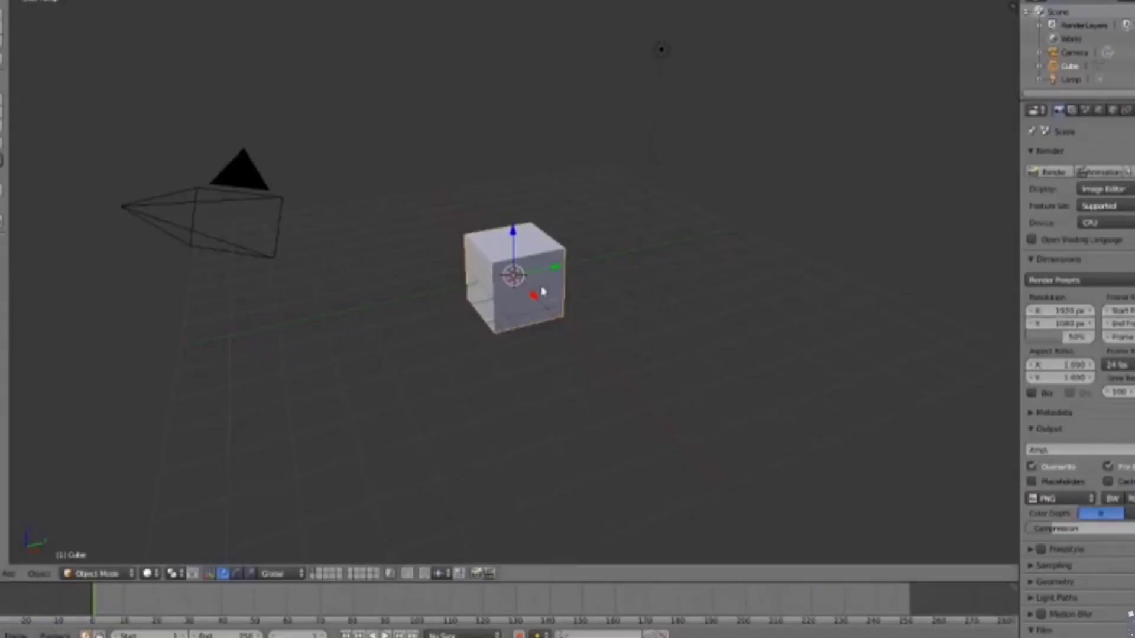
- In Blender, delete the default cube from the scene
{"action": "key", "text": "x"}
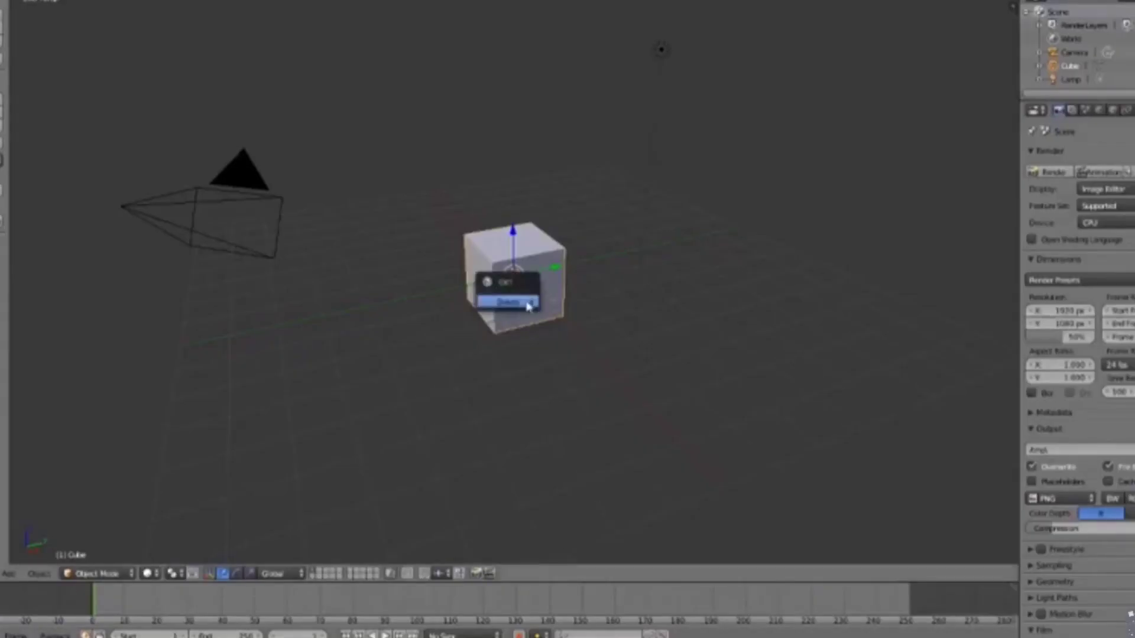
{"action": "left_click", "coordinate": [529, 307]}
{"action": "key", "text": "shift+f"}
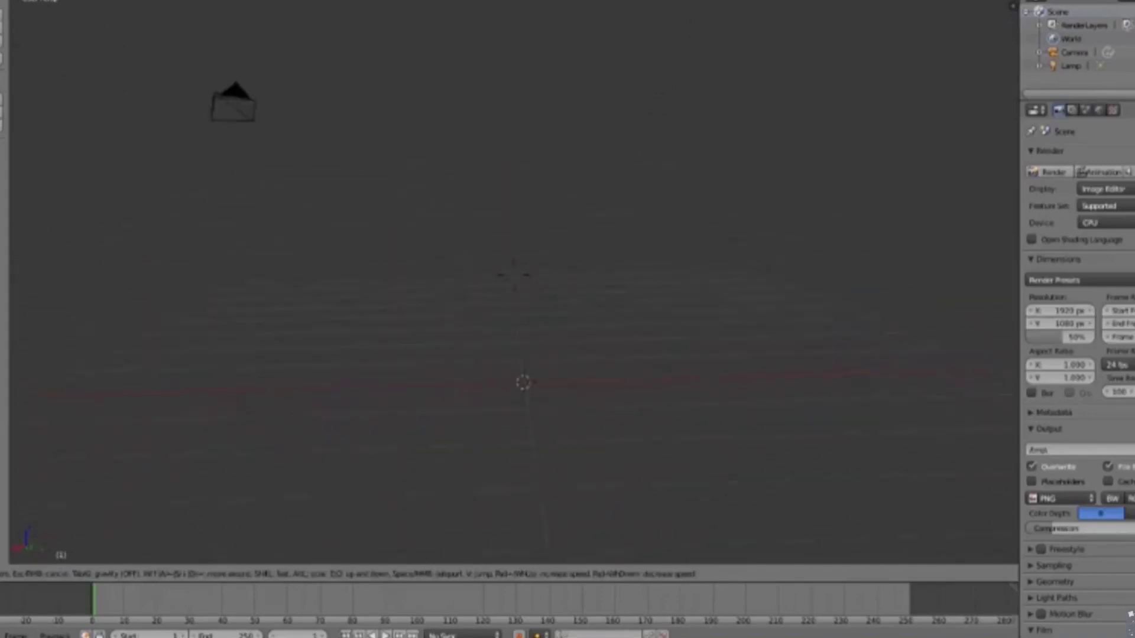
{"action": "key", "text": "Return"}
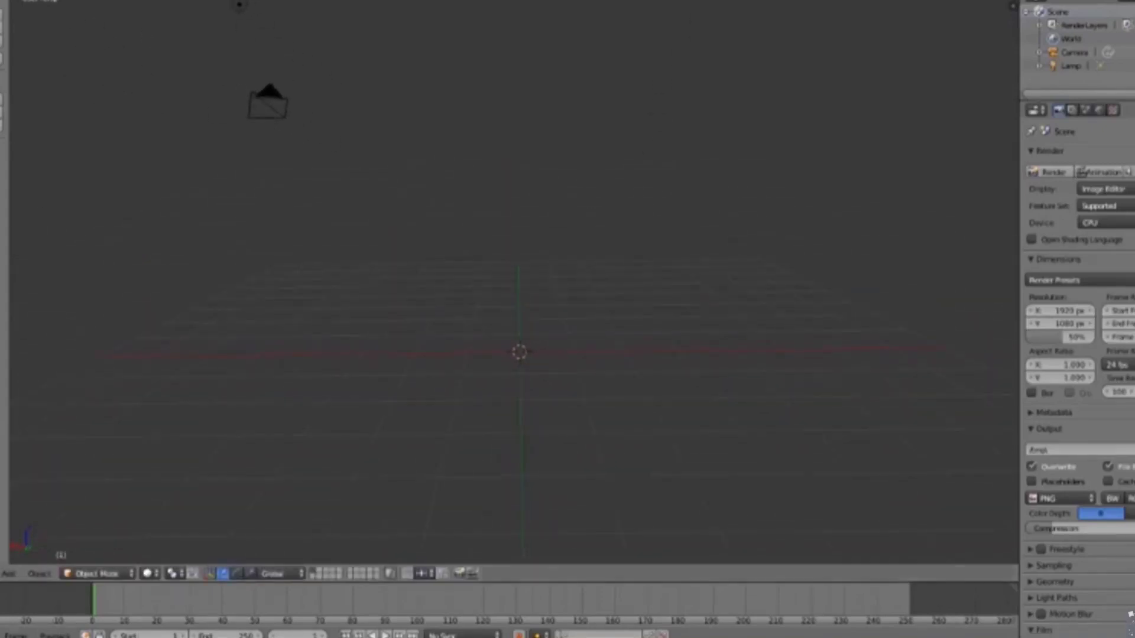
- Import grass.obj as a Wavefront OBJ into the empty scene
{"action": "left_click", "coordinate": [5, 1]}
{"action": "mouse_move", "coordinate": [24, 236]}
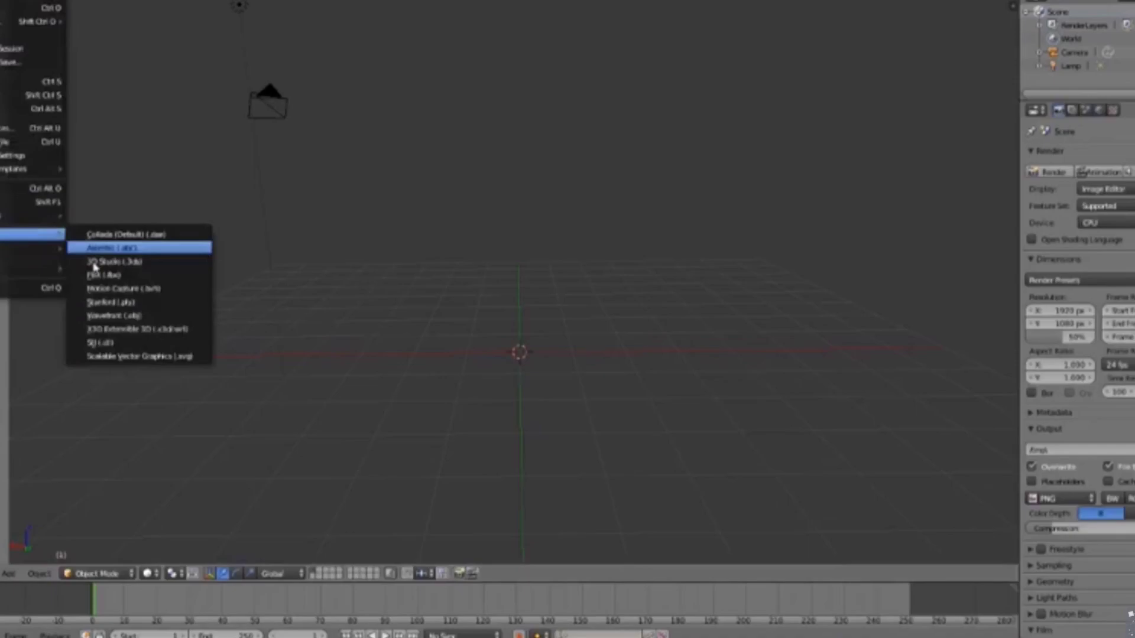
{"action": "left_click", "coordinate": [149, 321]}
{"action": "left_click", "coordinate": [18, 253]}
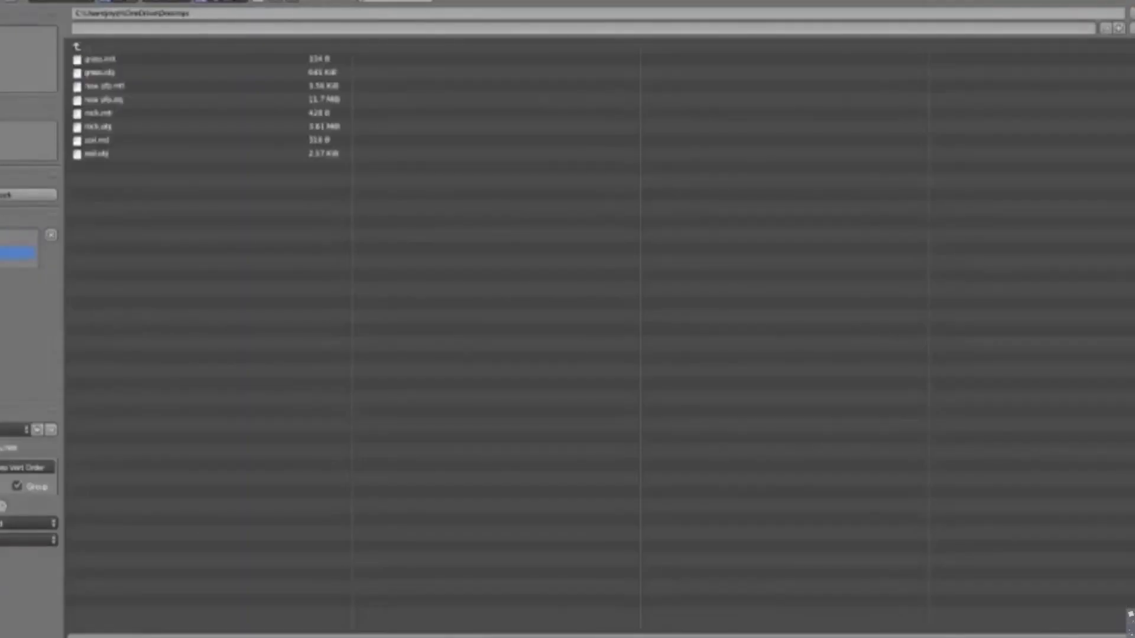
{"action": "left_click", "coordinate": [132, 74]}
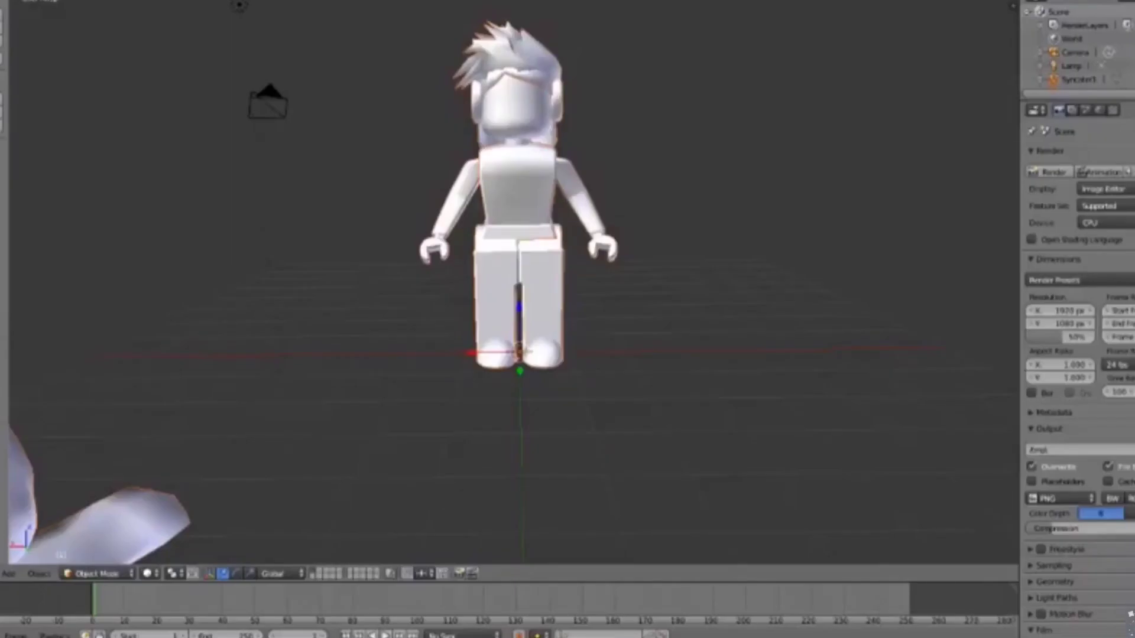
- Set the viewport shading to Material with both the character and the teddy bear in view
{"action": "key", "text": "g"}
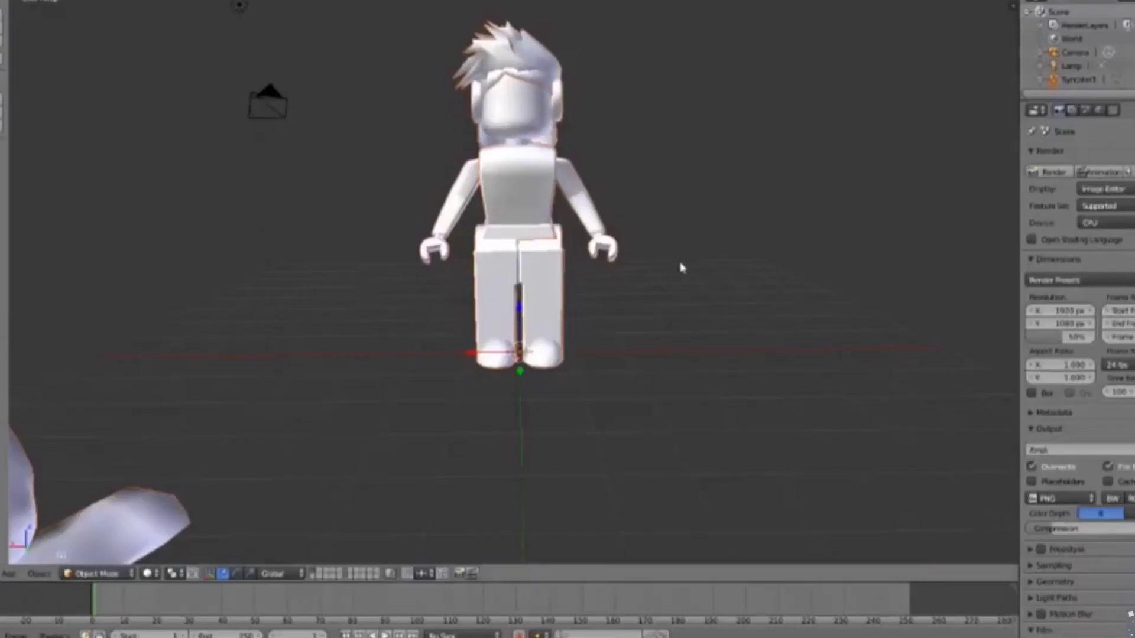
{"action": "left_click", "coordinate": [739, 269]}
{"action": "scroll", "coordinate": [744, 288], "scroll_direction": "down", "scroll_amount": 5}
{"action": "left_click", "coordinate": [148, 573]}
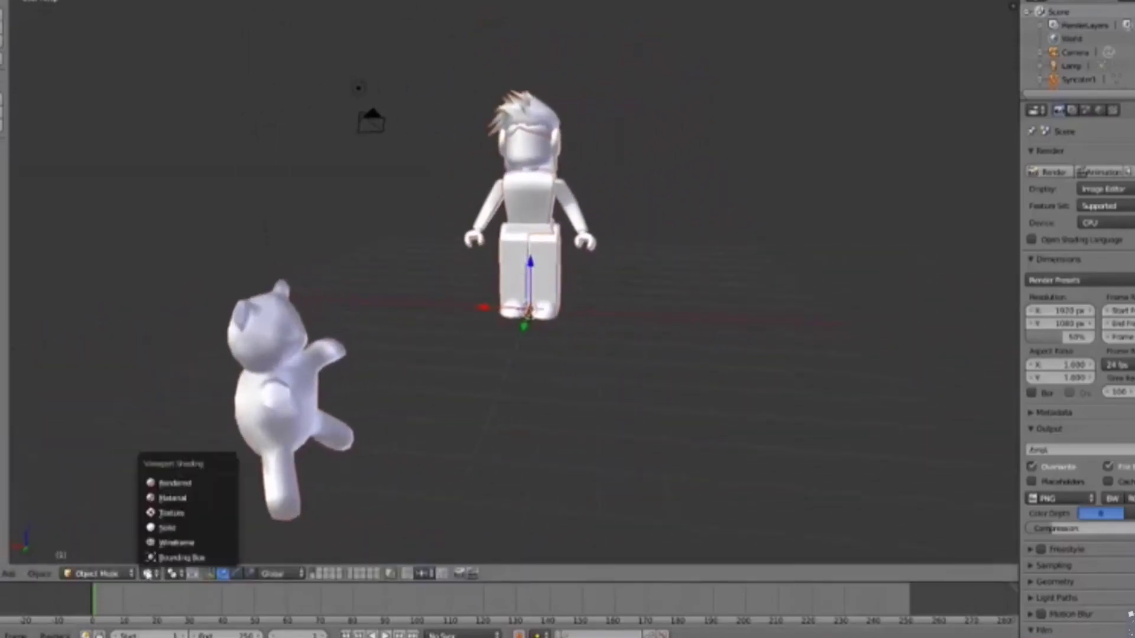
{"action": "left_click", "coordinate": [183, 499]}
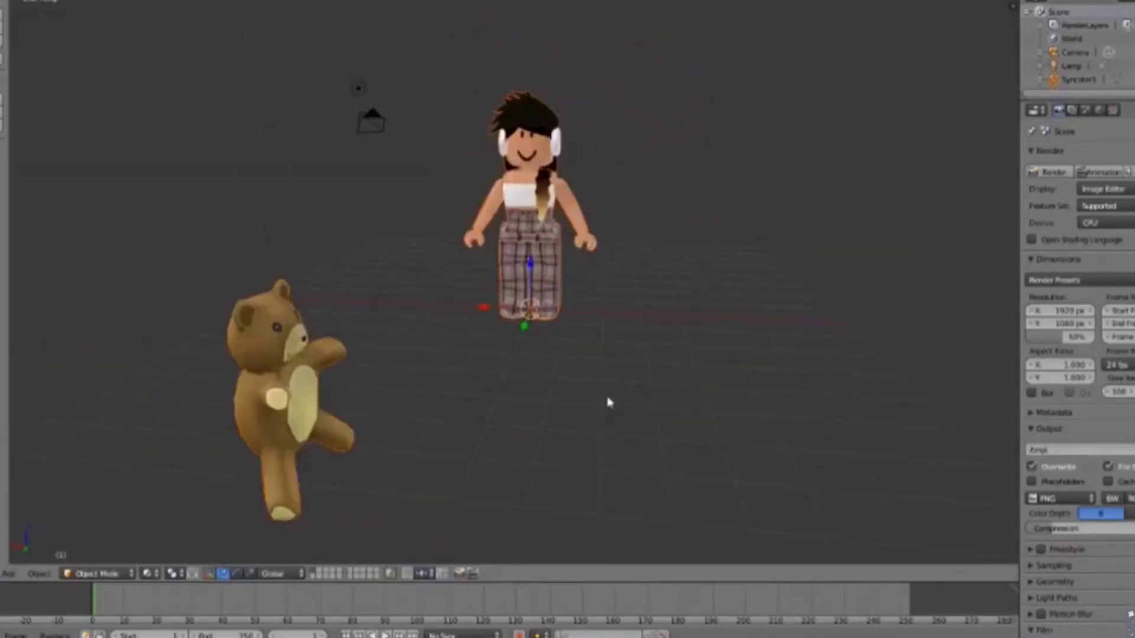
- Move the imported character-and-bear mesh slightly in Object Mode
{"action": "scroll", "coordinate": [610, 402], "scroll_direction": "up", "scroll_amount": 3}
{"action": "key", "text": "g"}
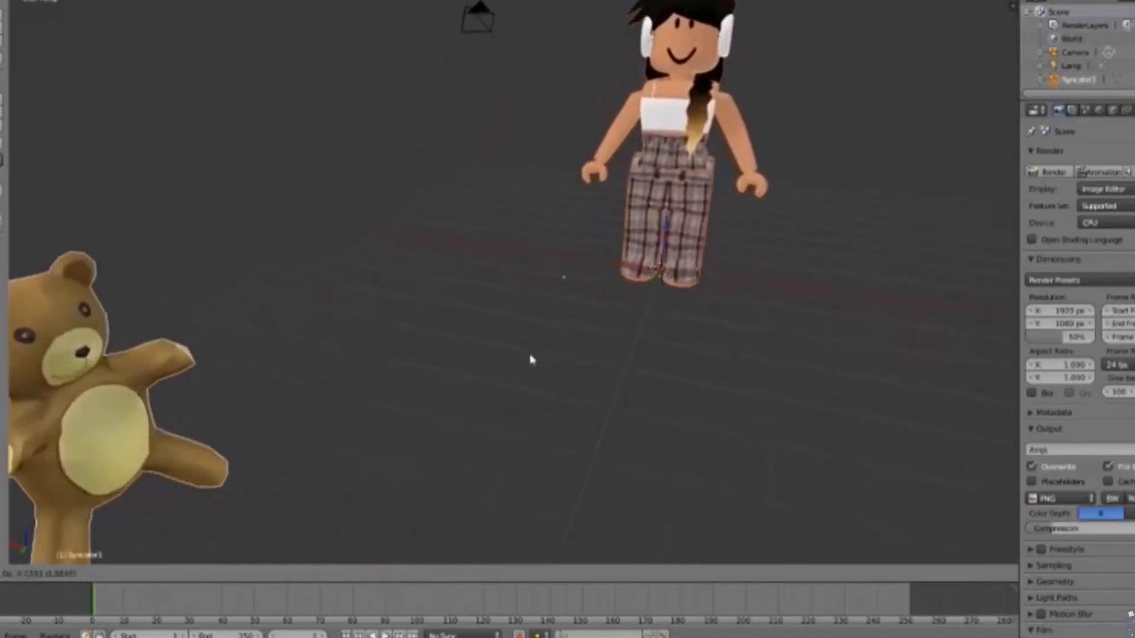
{"action": "left_click", "coordinate": [645, 288]}
{"action": "middle_click_drag", "start_coordinate": [631, 309], "coordinate": [515, 282]}
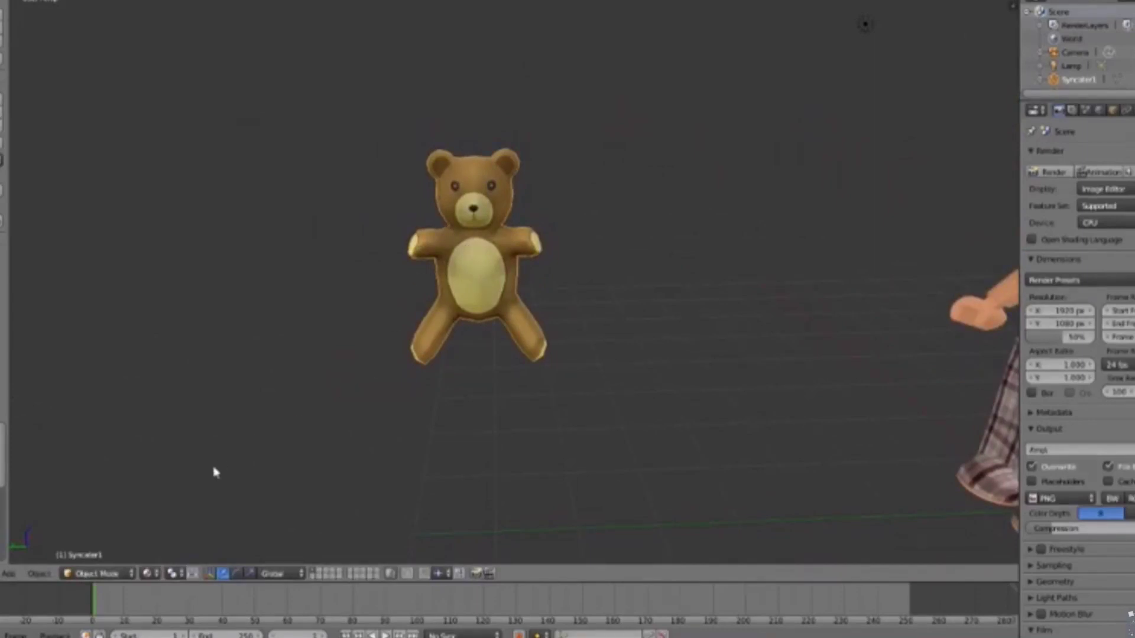
- Enter Edit Mode on the imported mesh and lower the teddy bear's geometry slightly along the Z axis
{"action": "left_click", "coordinate": [150, 574]}
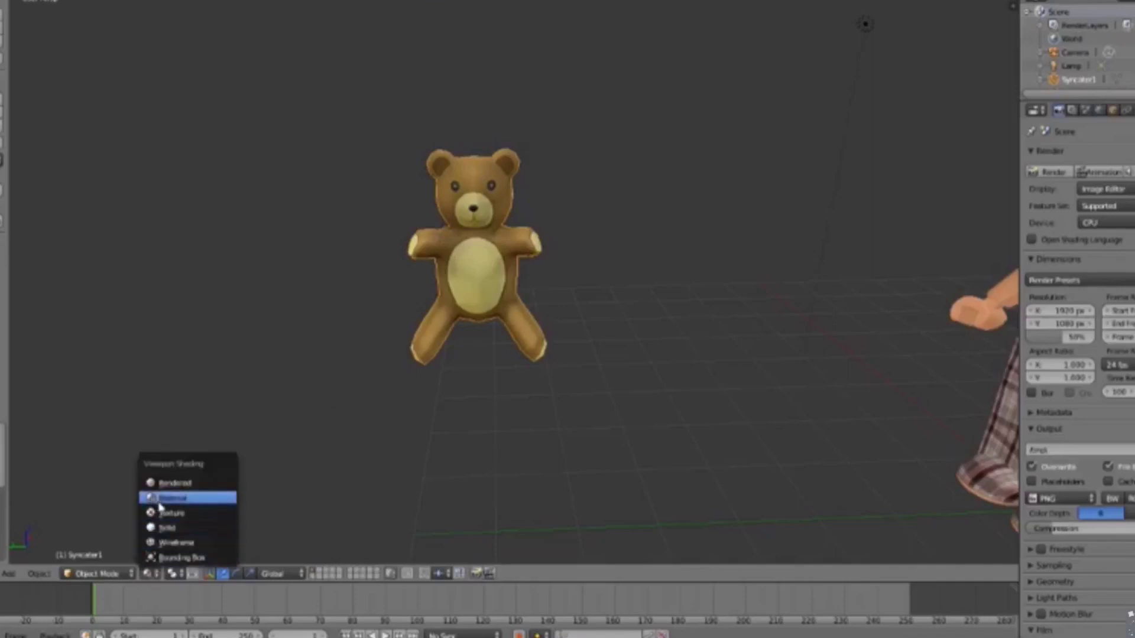
{"action": "left_click", "coordinate": [97, 574]}
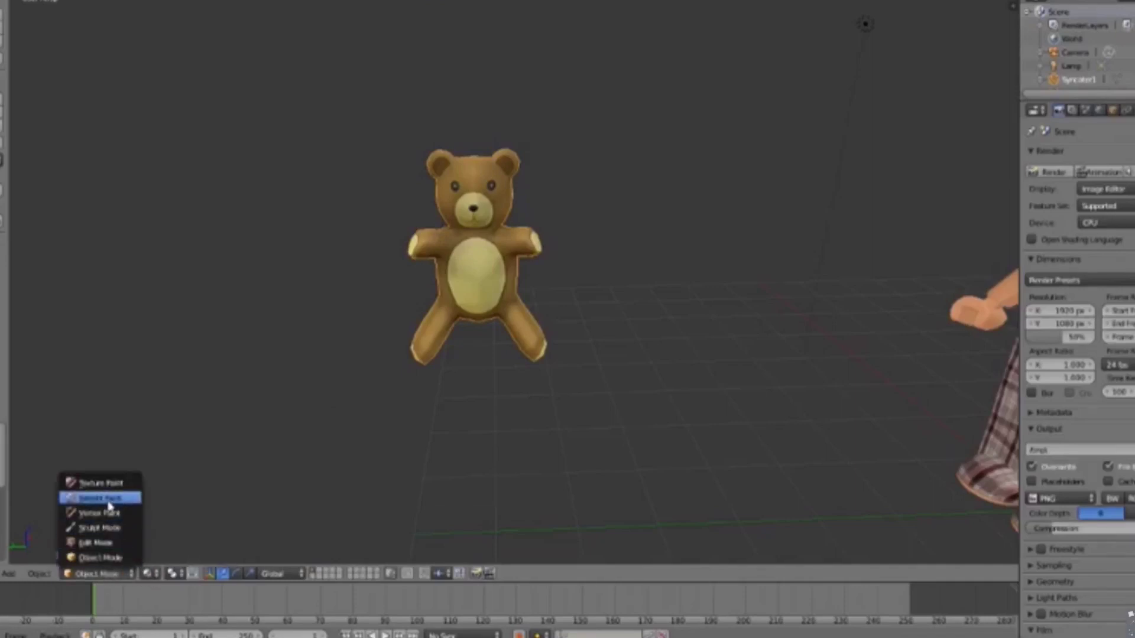
{"action": "left_click", "coordinate": [110, 542]}
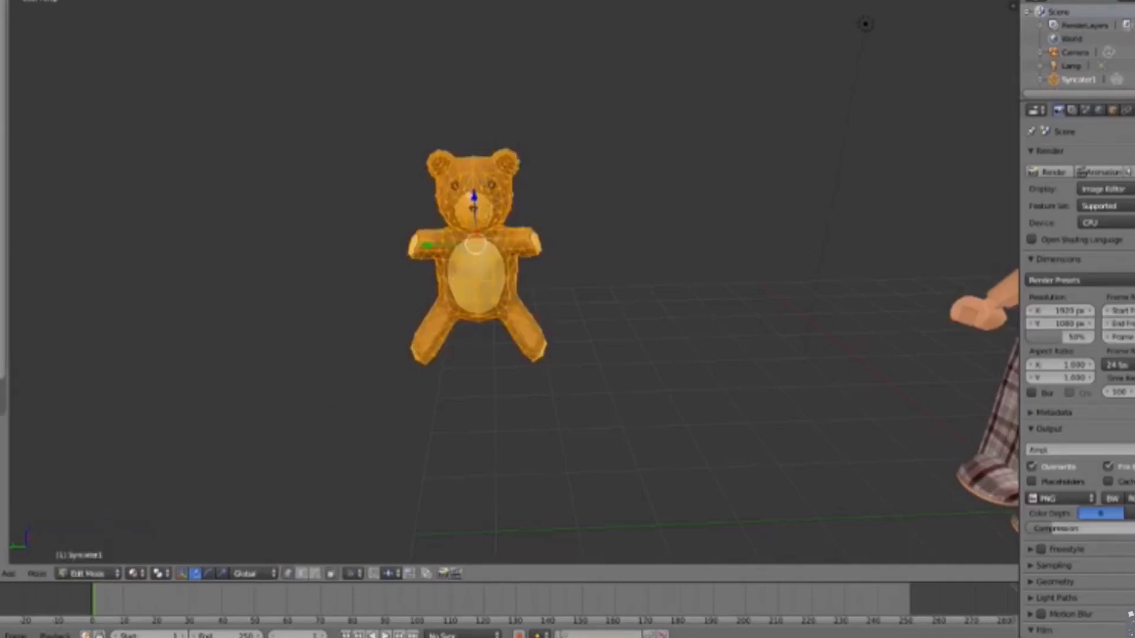
{"action": "key", "text": "g"}
{"action": "key", "text": "z"}
{"action": "left_click", "coordinate": [481, 386]}
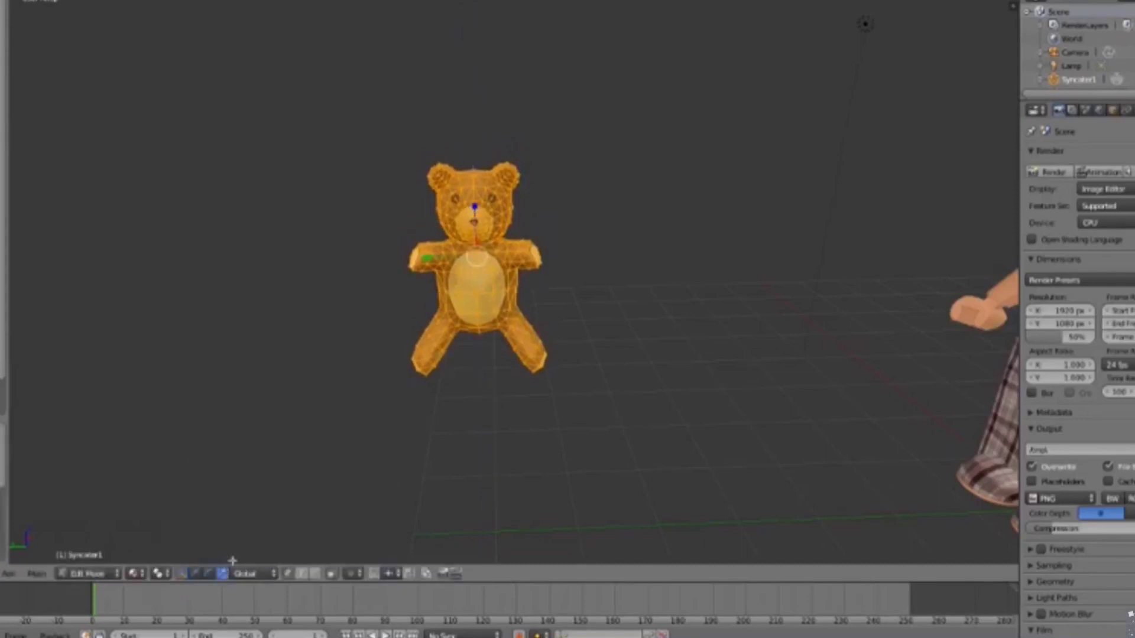
- Scale the teddy bear down along the Y axis and the Z axis
{"action": "key", "text": "s"}
{"action": "key", "text": "y"}
{"action": "key", "text": "Return"}
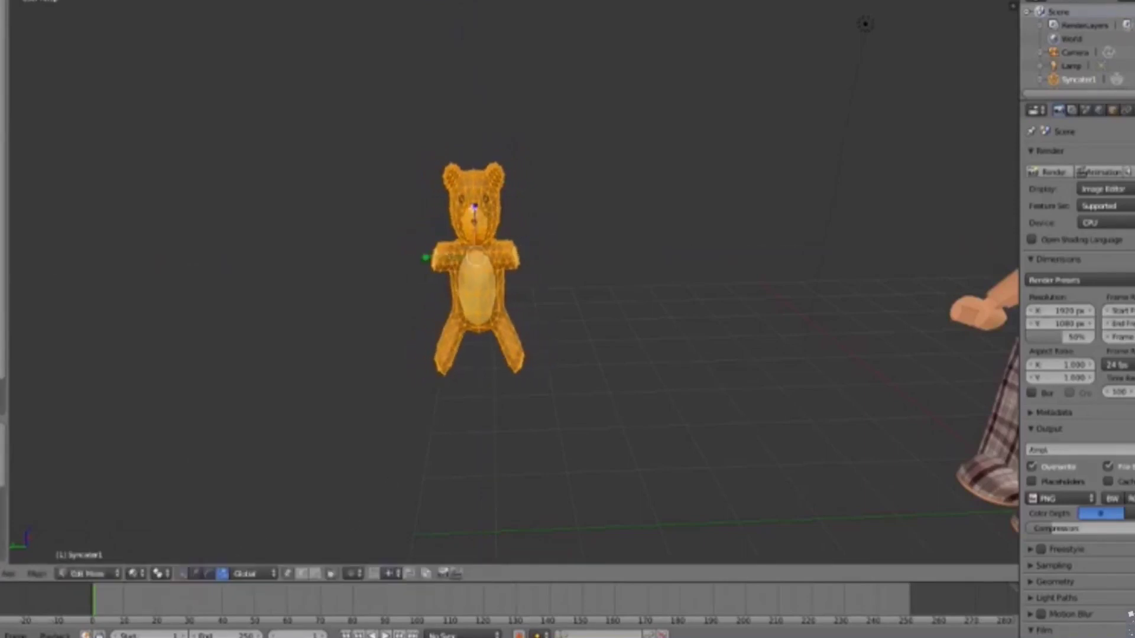
{"action": "key", "text": "s"}
{"action": "key", "text": "z"}
{"action": "key", "text": "Return"}
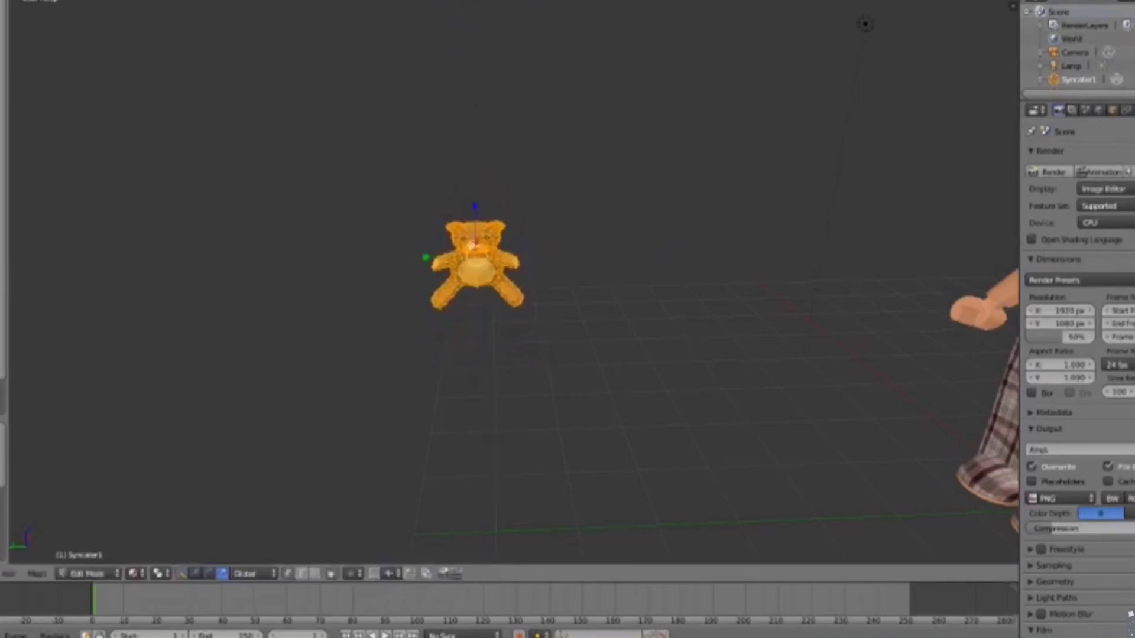
- Try rotating the teddy bear about the X axis from two viewing positions
{"action": "key", "text": "shift+f"}
{"action": "left_click", "coordinate": [480, 238]}
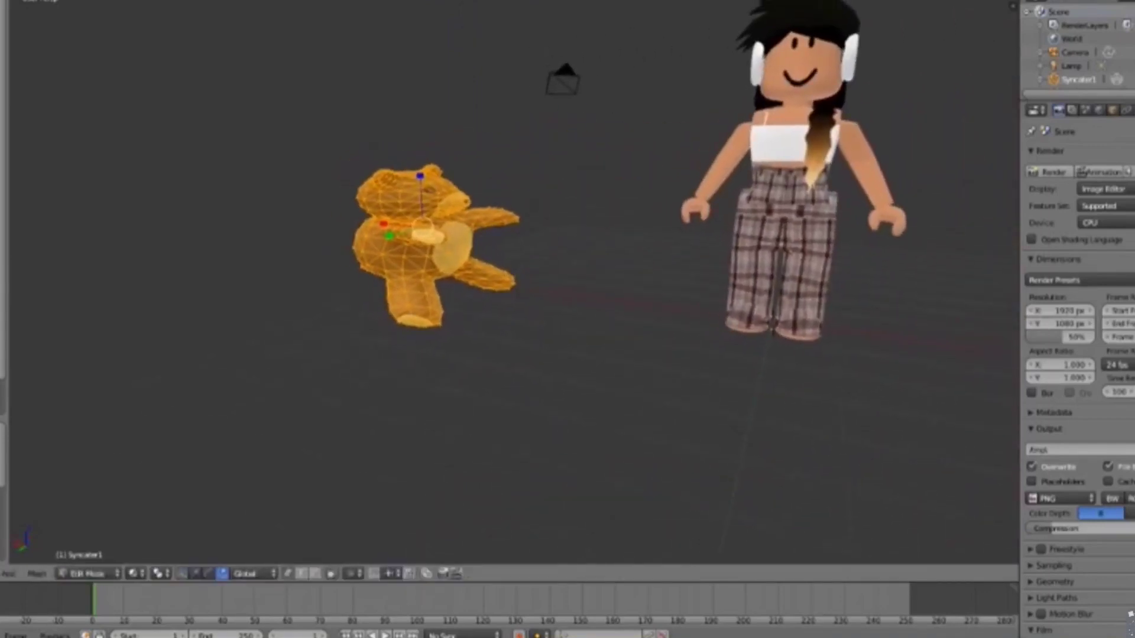
{"action": "key", "text": "r"}
{"action": "key", "text": "x"}
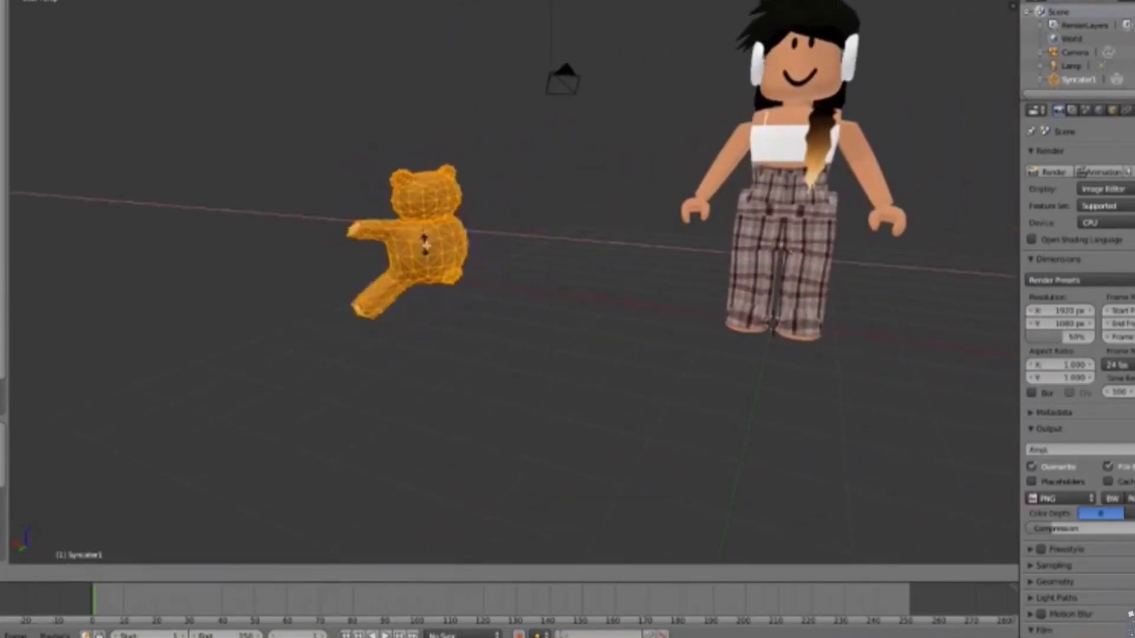
{"action": "key", "text": "Return"}
{"action": "key", "text": "shift+f"}
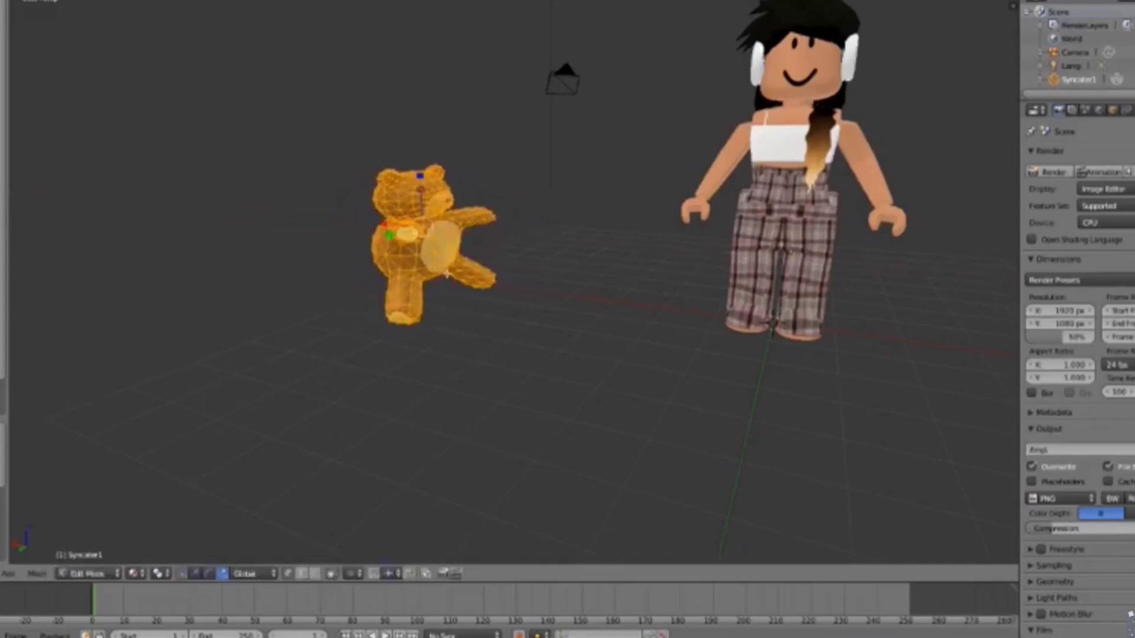
{"action": "key", "text": "w"}
{"action": "key", "text": "Return"}
{"action": "key", "text": "r"}
{"action": "key", "text": "x"}
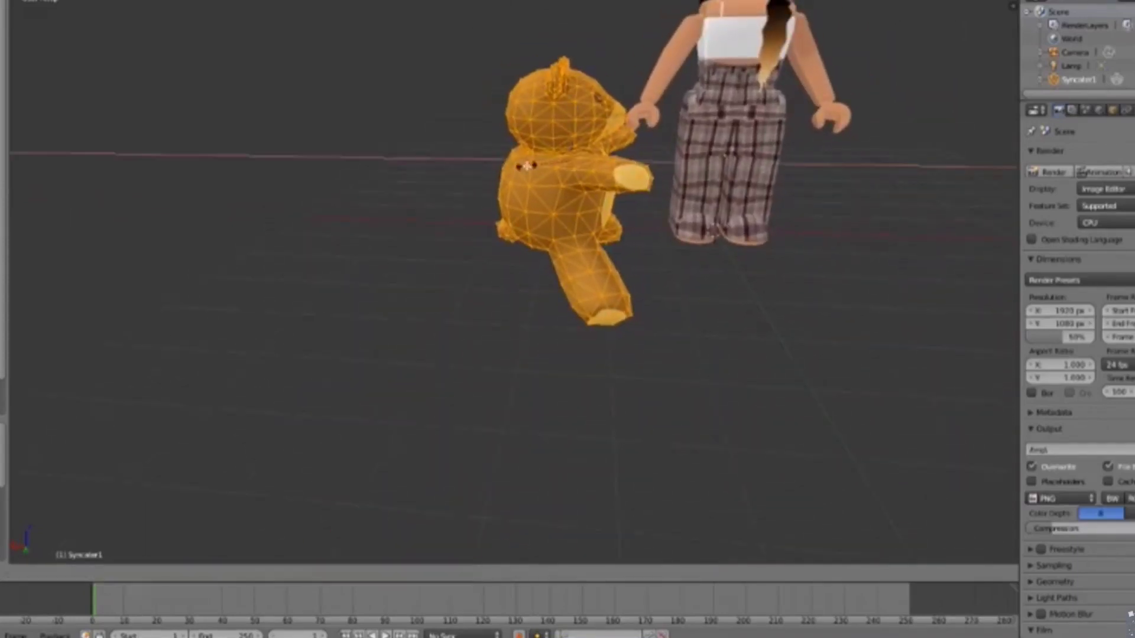
{"action": "key", "text": "Return"}
- Rotate the teddy bear slightly about the Y axis while facing it from the front
{"action": "key", "text": "shift+f"}
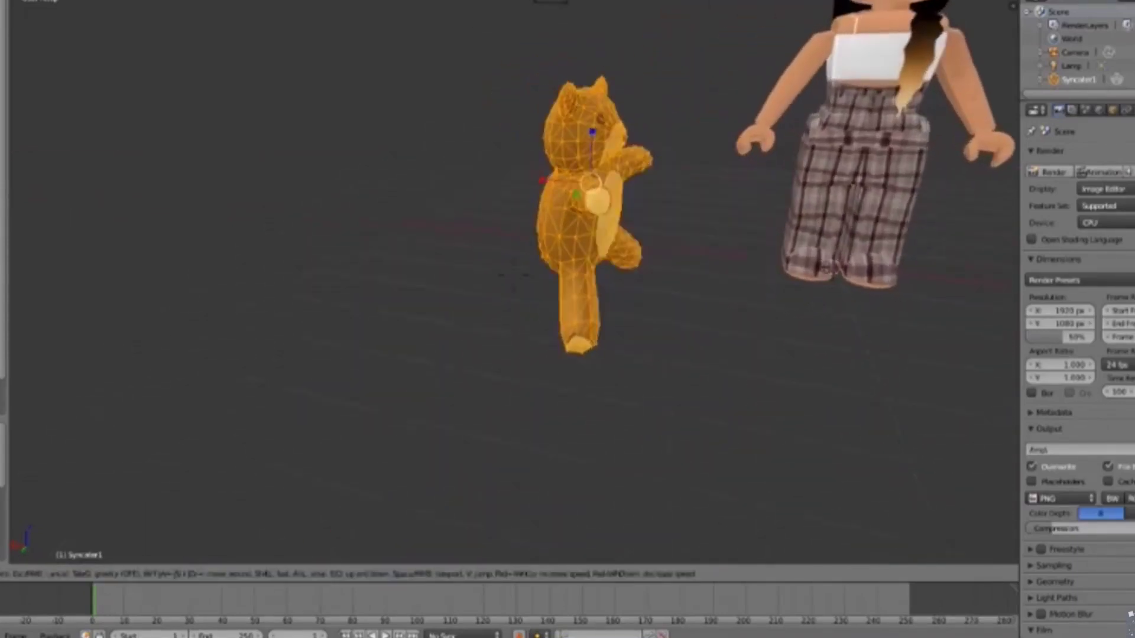
{"action": "key", "text": "Return"}
{"action": "key", "text": "r"}
{"action": "key", "text": "y"}
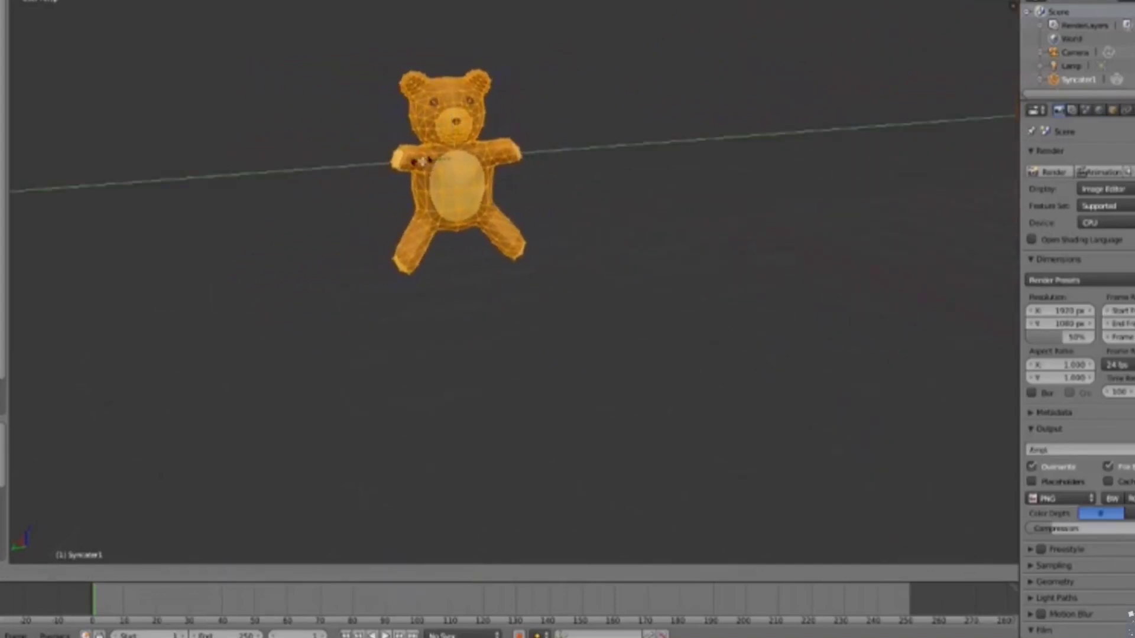
{"action": "key", "text": "Return"}
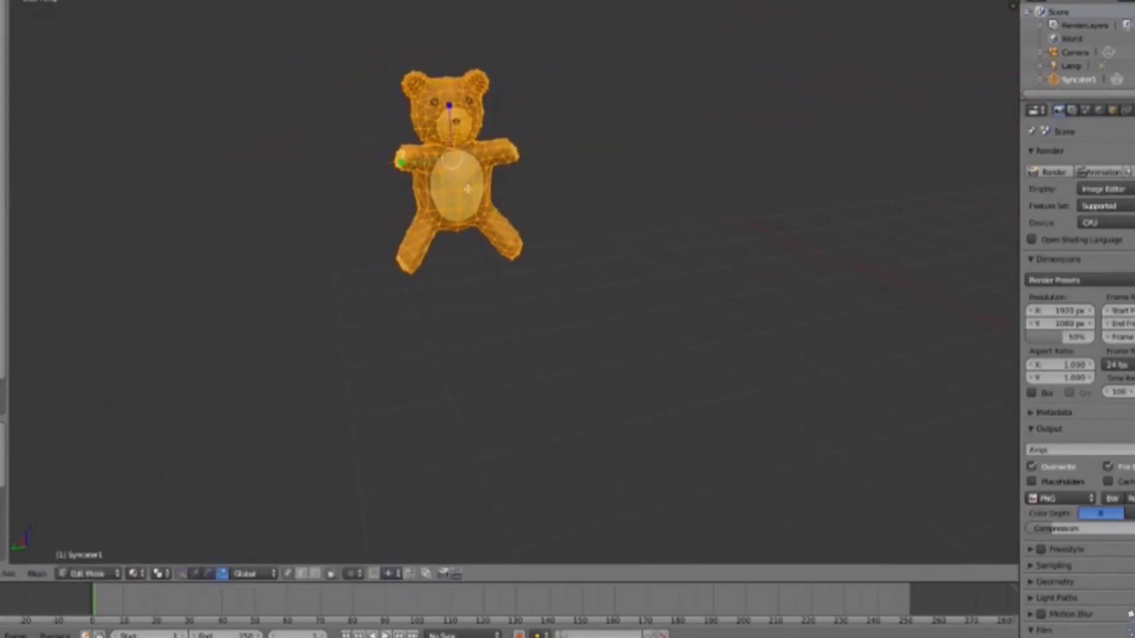
- Rotate the teddy bear's geometry slightly about the X axis and the Z axis
{"action": "key", "text": "shift+f"}
{"action": "key", "text": "Return"}
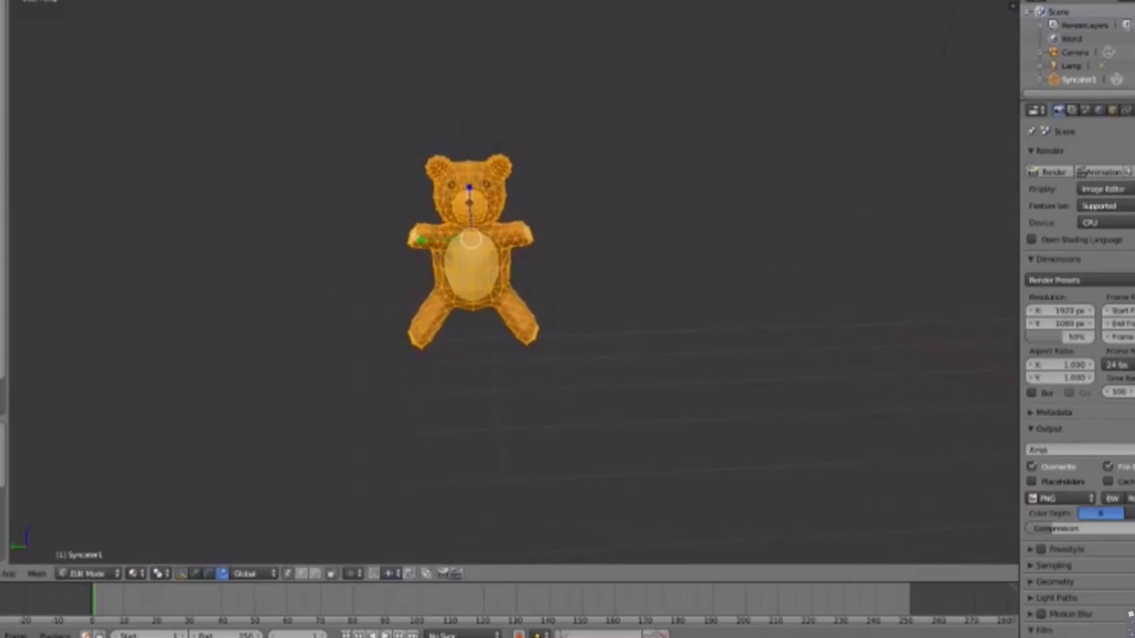
{"action": "key", "text": "r"}
{"action": "key", "text": "x"}
{"action": "key", "text": "Return"}
{"action": "key", "text": "r"}
{"action": "key", "text": "z"}
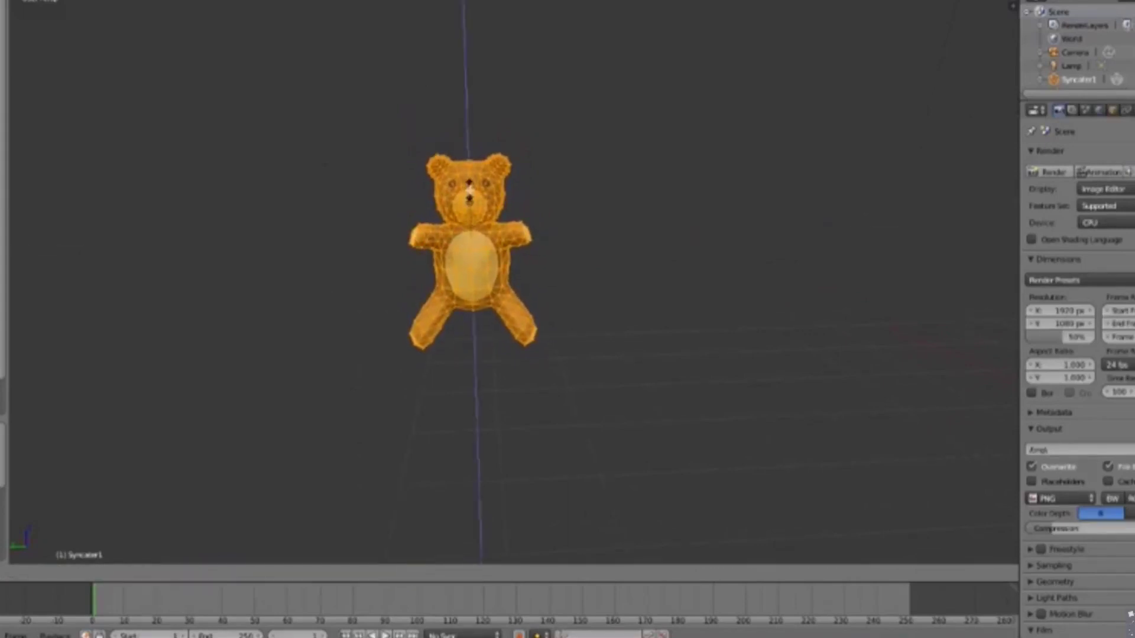
{"action": "key", "text": "Return"}
- Leave Edit Mode on the teddy bear and return to Object Mode
{"action": "key", "text": "shift+f"}
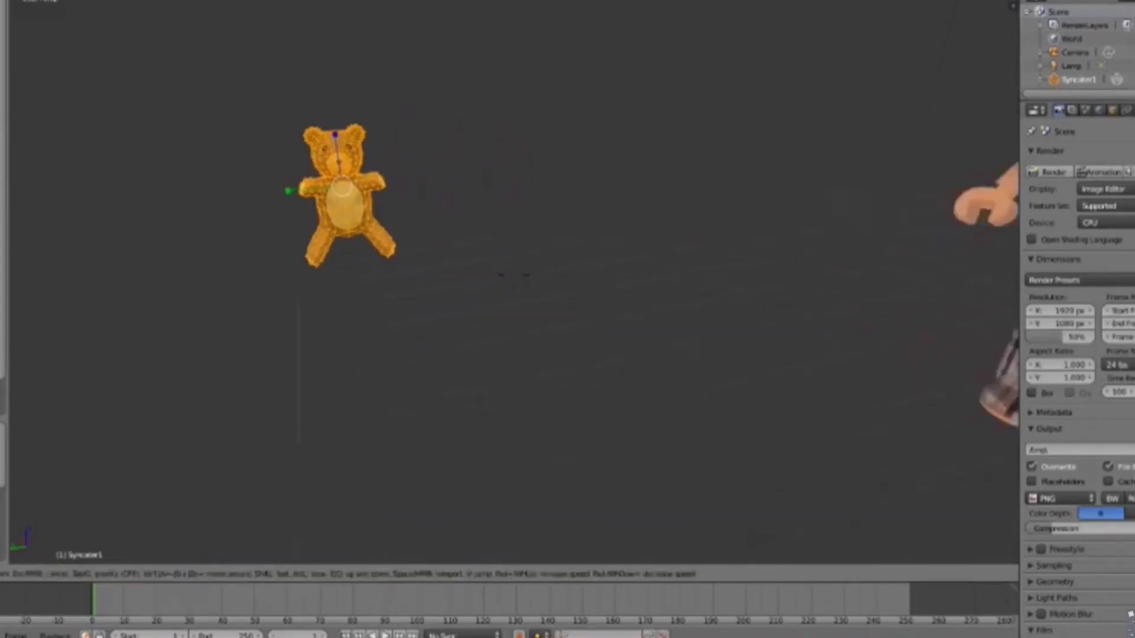
{"action": "key", "text": "s"}
{"action": "left_click", "coordinate": [472, 310]}
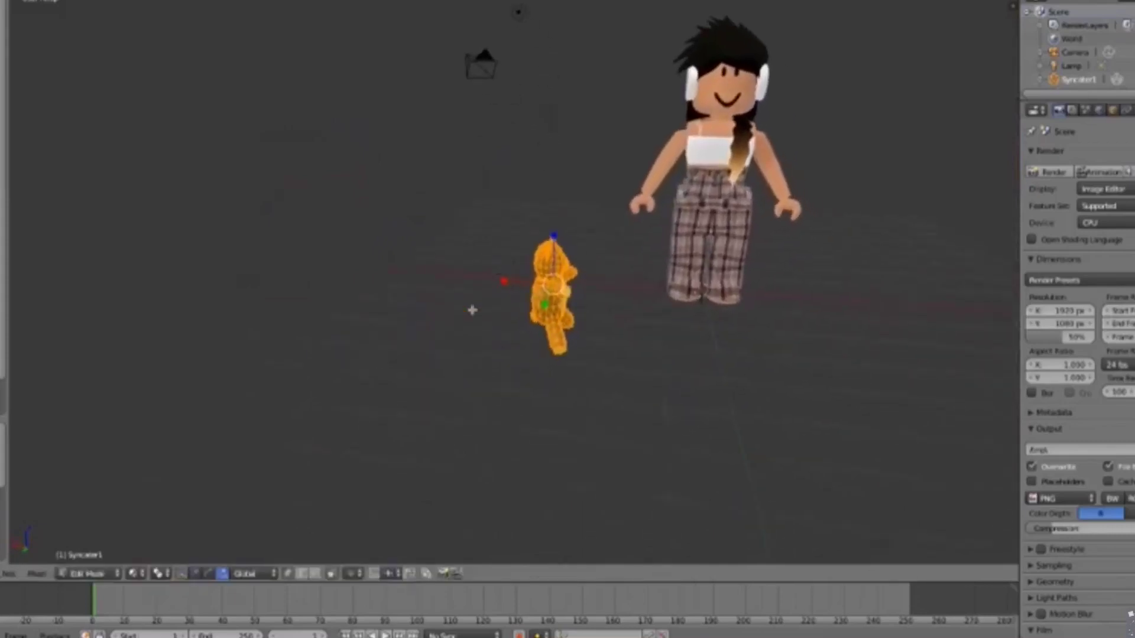
{"action": "left_click", "coordinate": [110, 575]}
{"action": "left_click", "coordinate": [97, 552]}
- Set the teddy bear's origin to its own geometry so the transform gizmo sits on the bear
{"action": "key", "text": "shift+f"}
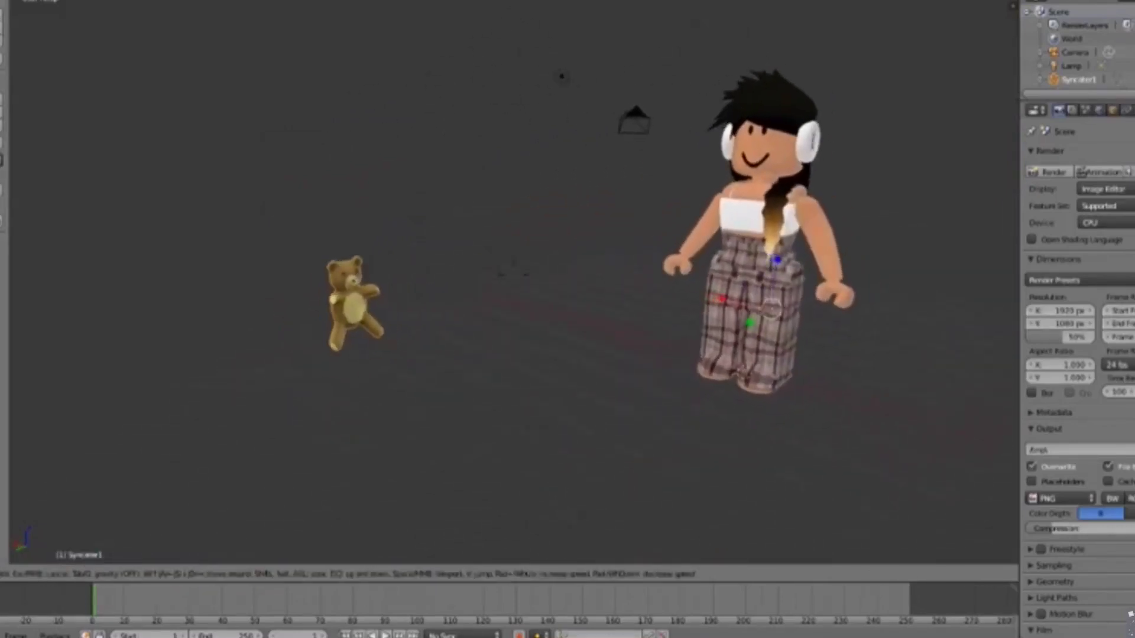
{"action": "left_click", "coordinate": [351, 293]}
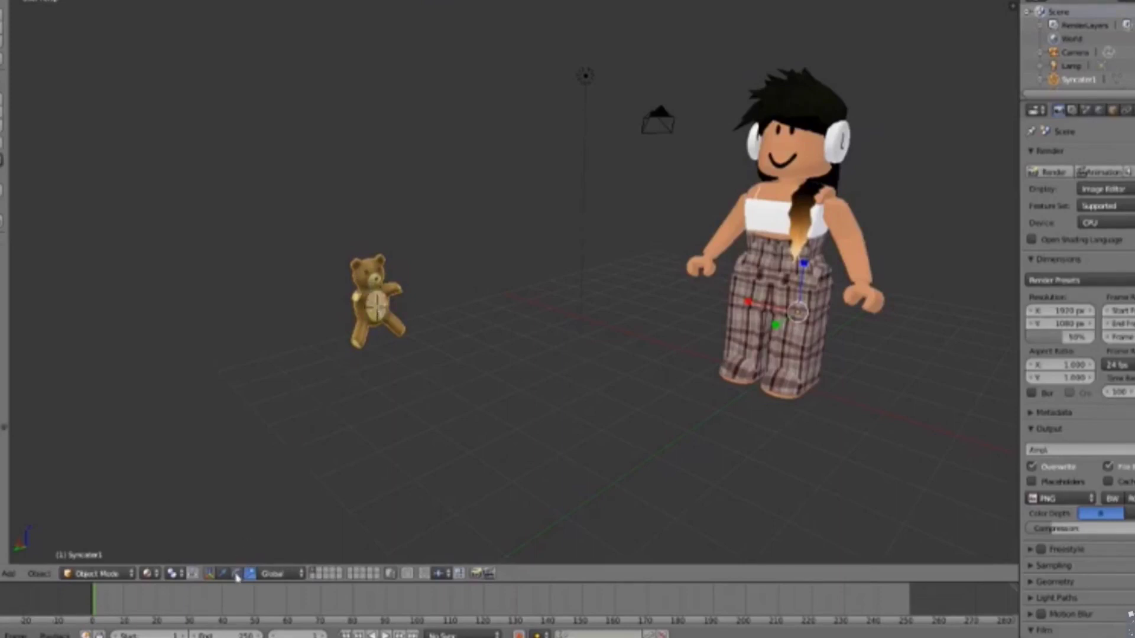
{"action": "key", "text": "r"}
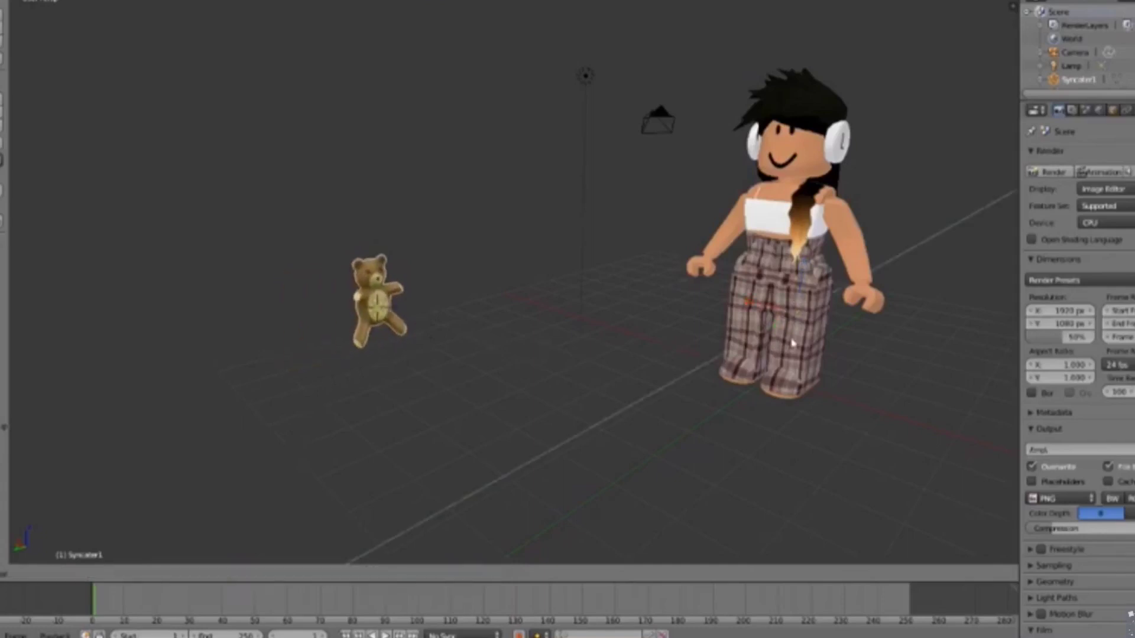
{"action": "left_click", "coordinate": [215, 543]}
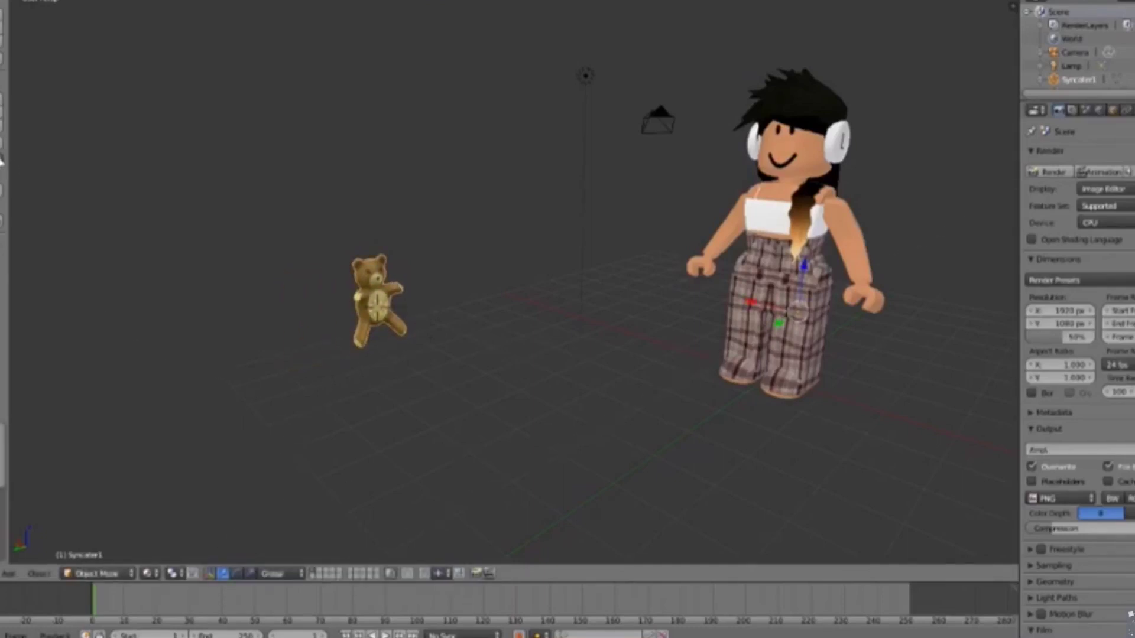
{"action": "left_click", "coordinate": [1, 161]}
{"action": "left_click", "coordinate": [36, 188]}
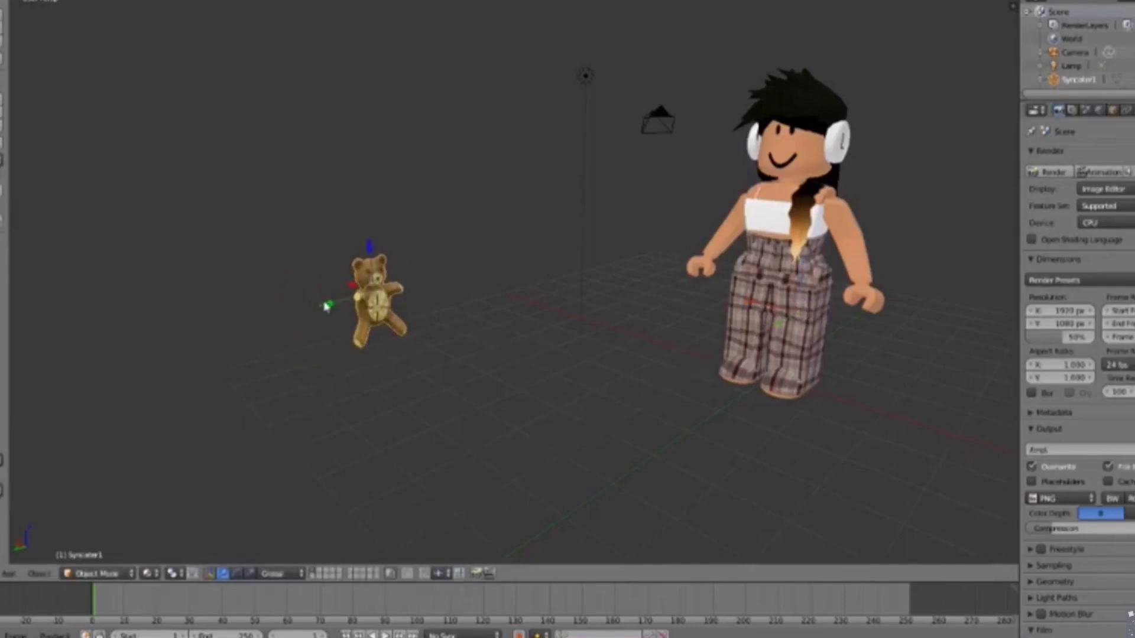
- Move the teddy bear along the Y axis to beside the character and rotate it slightly
{"action": "left_click_drag", "start_coordinate": [328, 305], "coordinate": [478, 297]}
{"action": "left_click", "coordinate": [236, 573]}
{"action": "left_click_drag", "start_coordinate": [546, 310], "coordinate": [537, 402]}
{"action": "key", "text": "shift+f"}
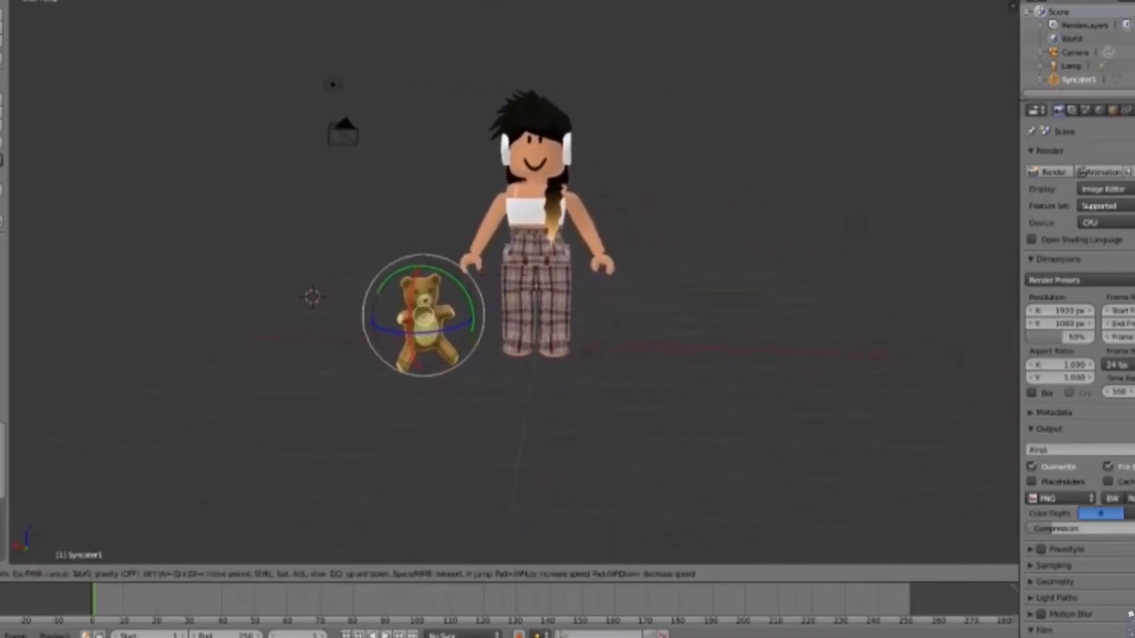
{"action": "key", "text": "Return"}
- Rotate the teddy bear about the Z axis and the X axis so it faces forward beside the character
{"action": "key", "text": "r"}
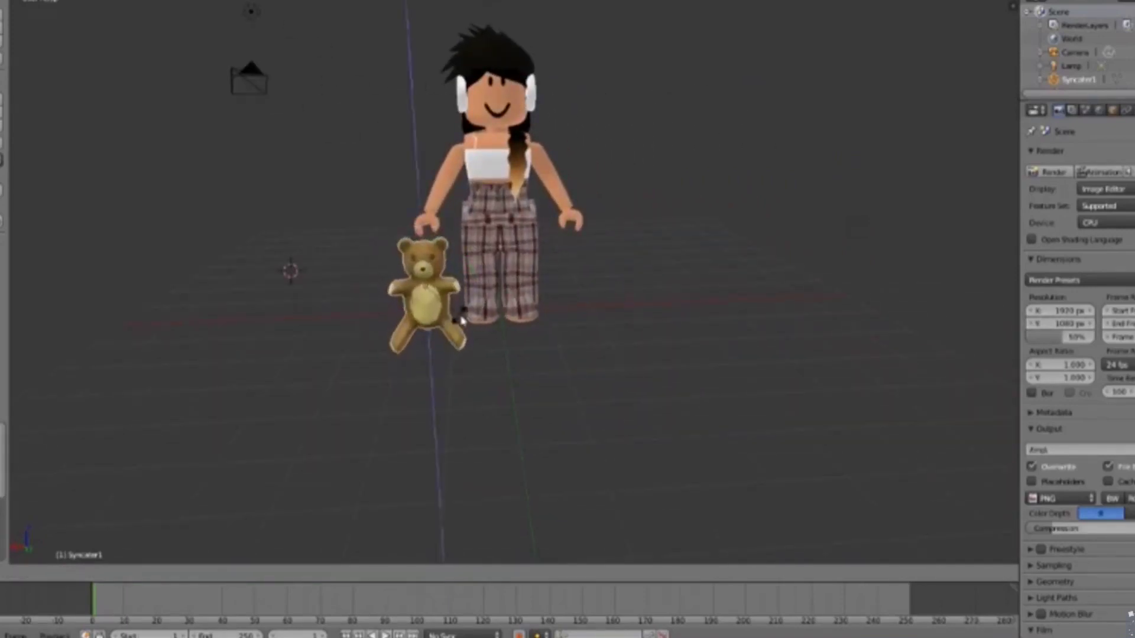
{"action": "left_click", "coordinate": [404, 241]}
{"action": "key", "text": "r"}
{"action": "left_click", "coordinate": [431, 306]}
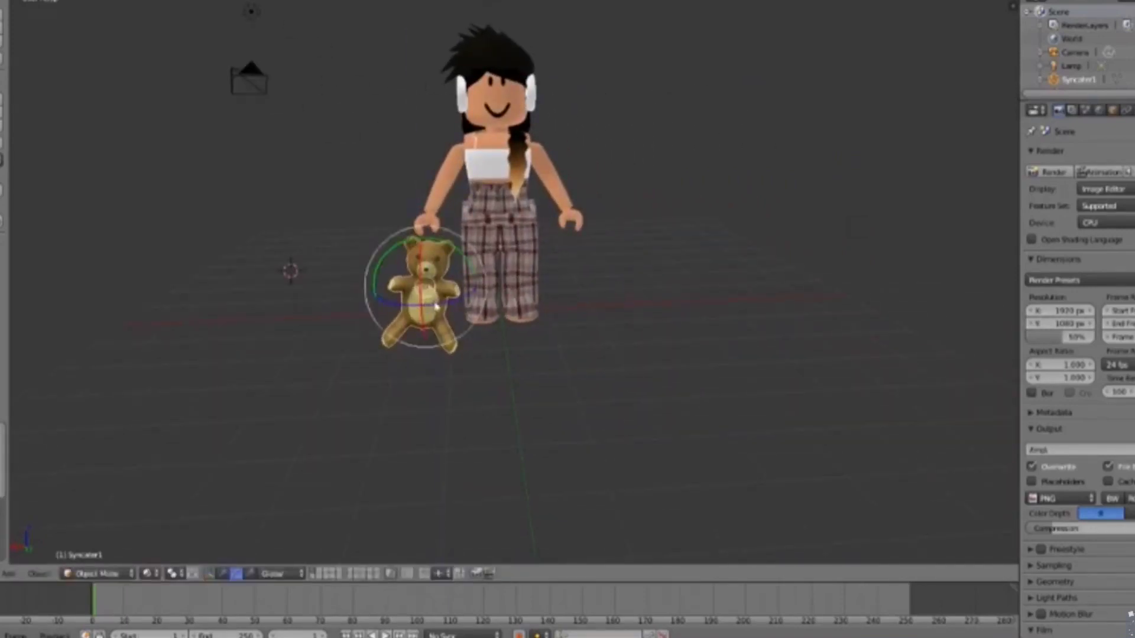
{"action": "key", "text": "r"}
{"action": "key", "text": "x"}
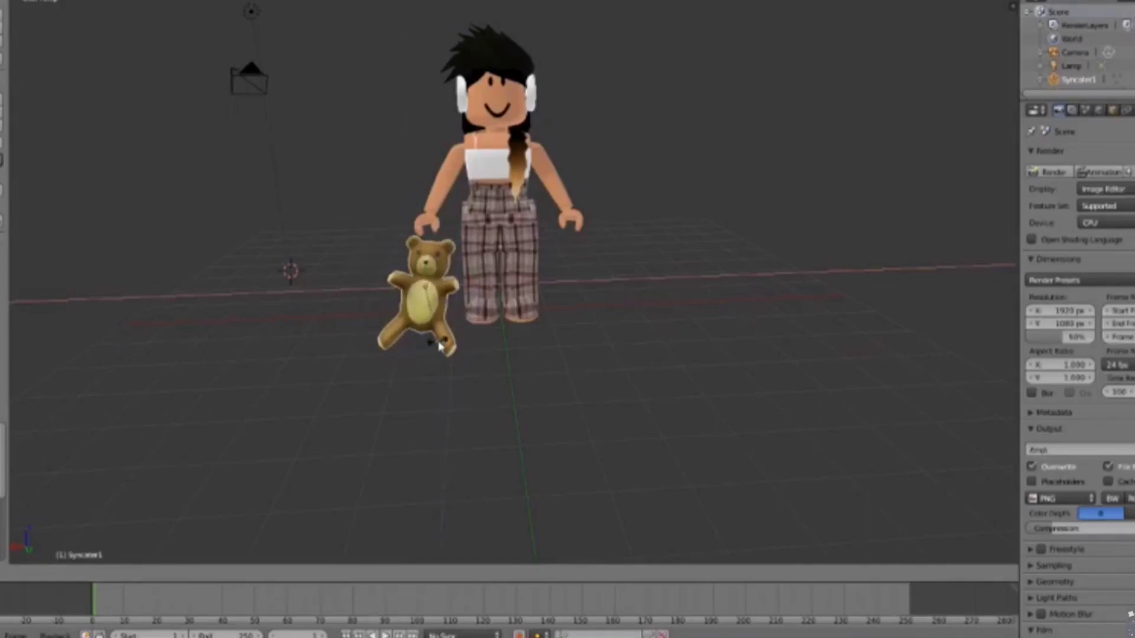
{"action": "left_click", "coordinate": [424, 332]}
- Move the teddy bear along the Y and X axes to sit in front of the character's legs
{"action": "left_click", "coordinate": [223, 574]}
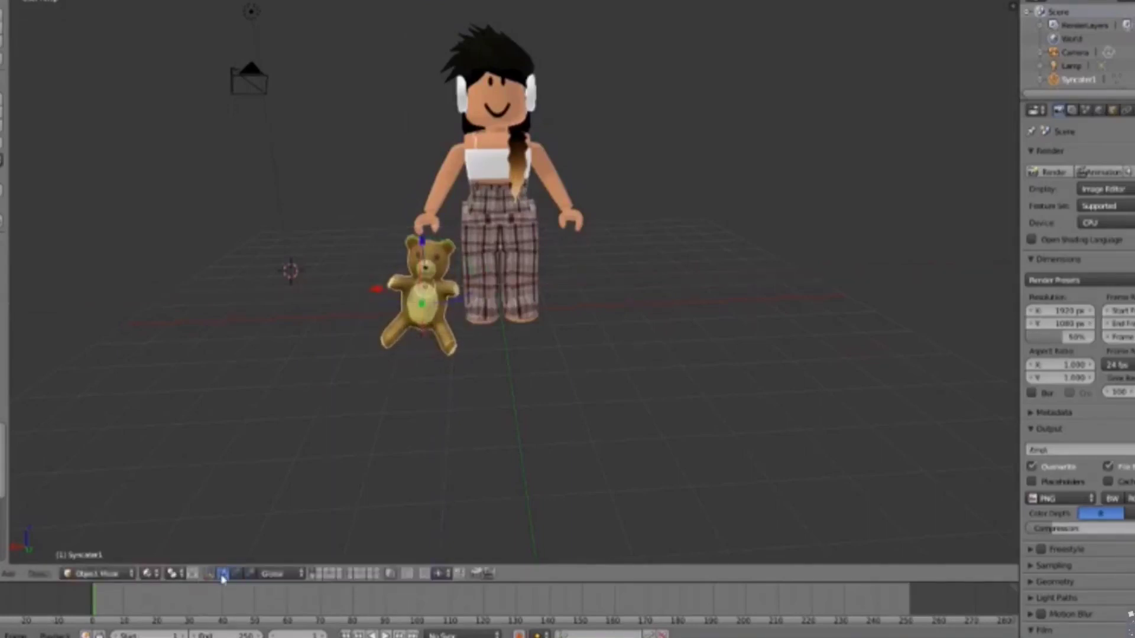
{"action": "key", "text": "g"}
{"action": "key", "text": "y"}
{"action": "key", "text": "x"}
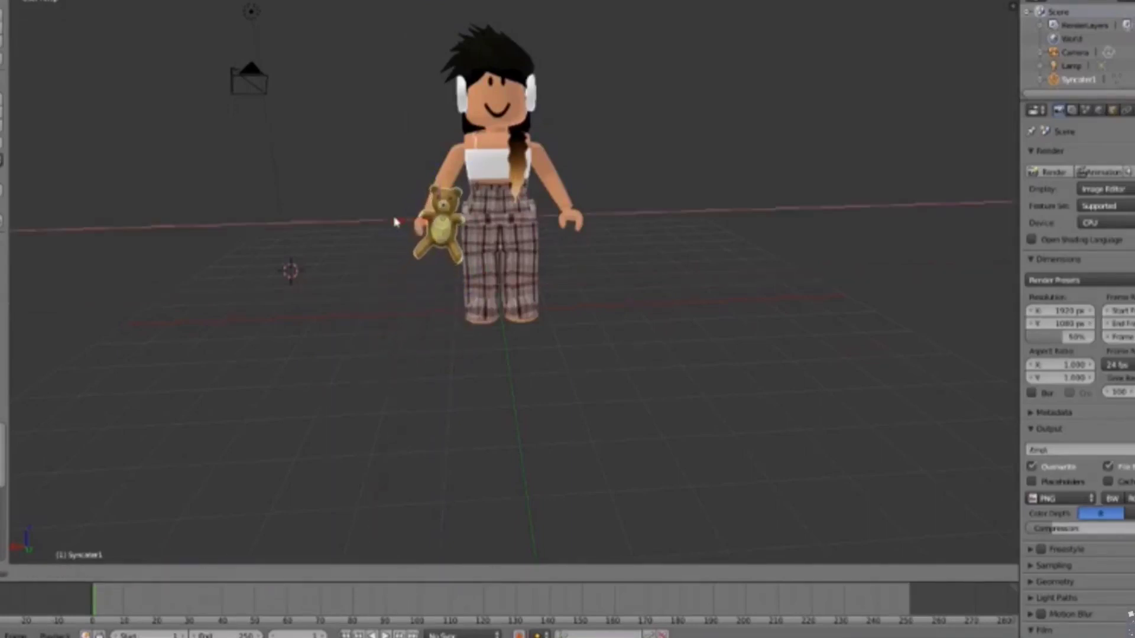
{"action": "left_click", "coordinate": [455, 227]}
{"action": "key", "text": "shift+f"}
{"action": "key", "text": "w"}
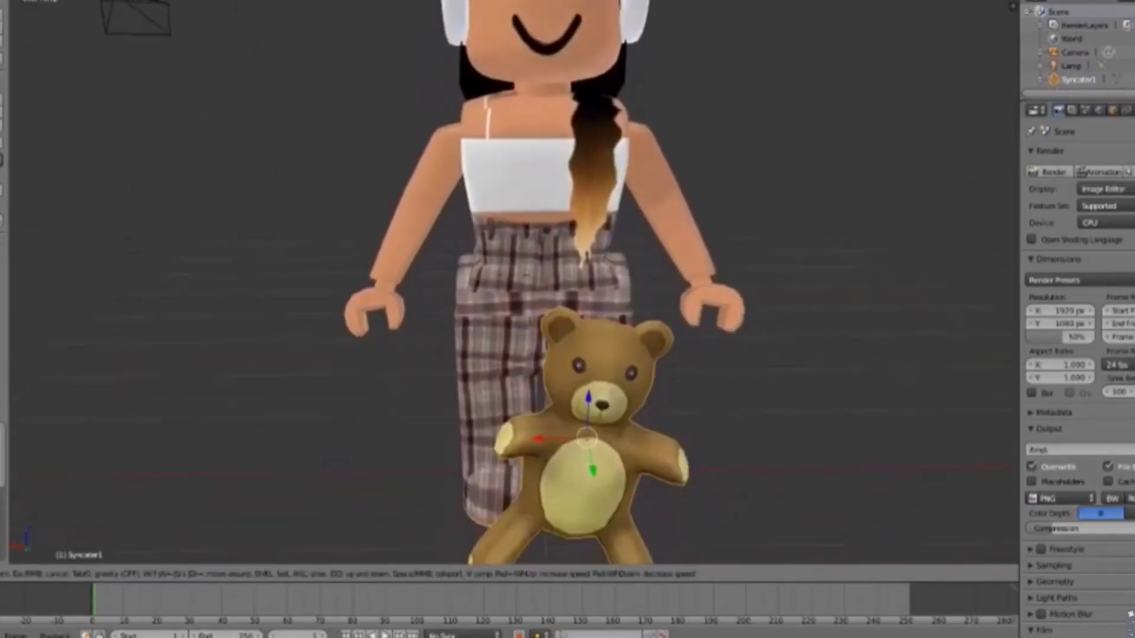
{"action": "key", "text": "s"}
{"action": "key", "text": "w"}
- Select the character's right arm and center its origin on its geometry
{"action": "left_click", "coordinate": [453, 315]}
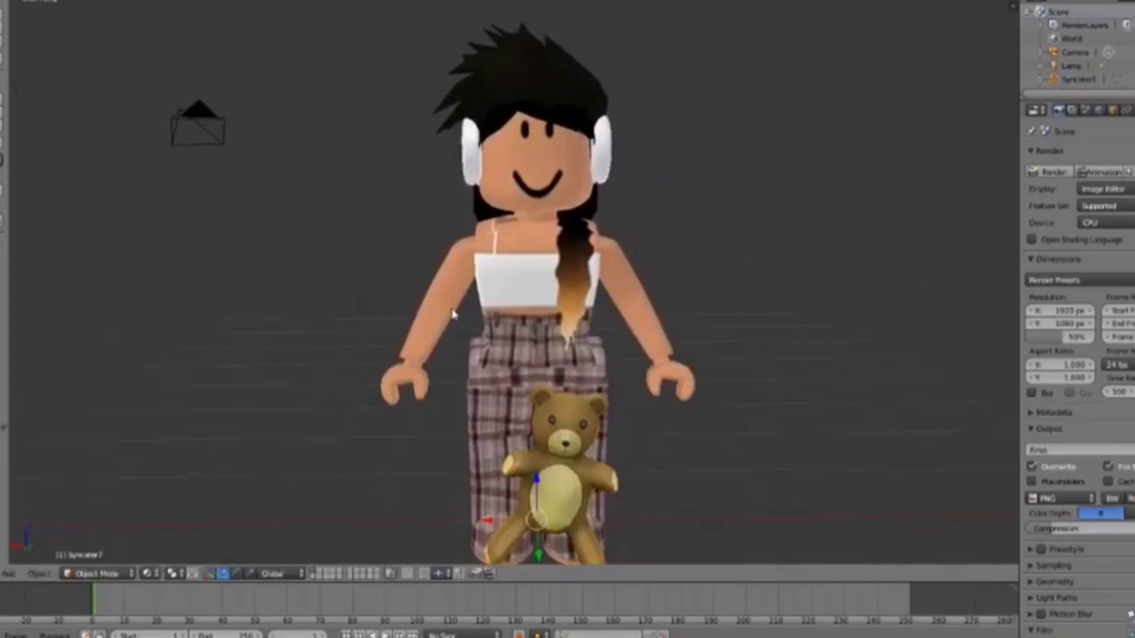
{"action": "key", "text": "shift+f"}
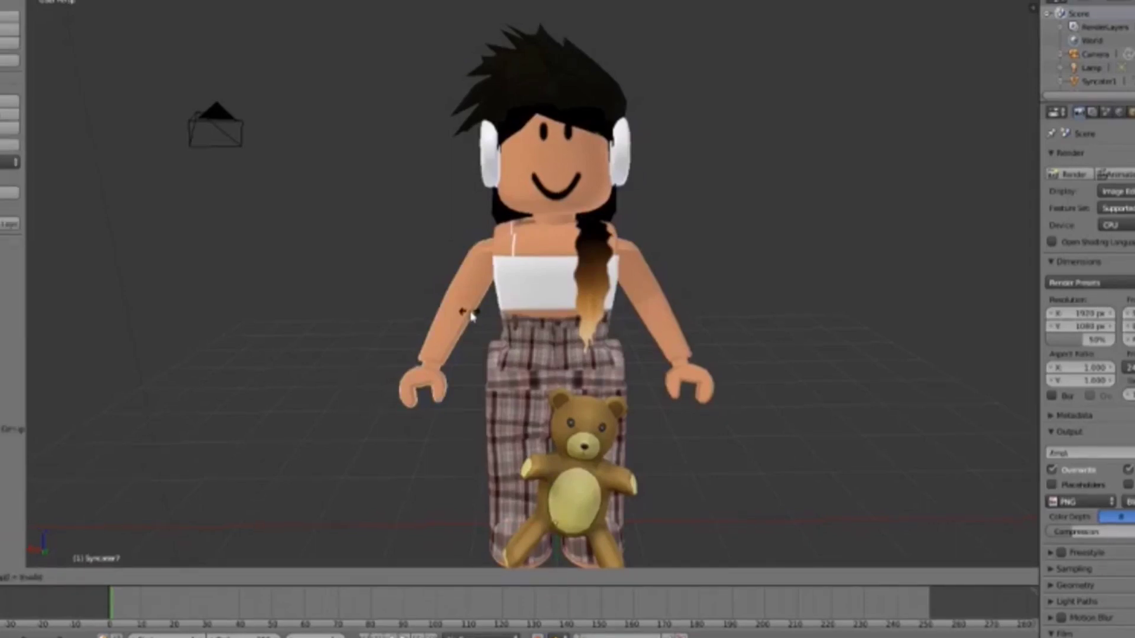
{"action": "key", "text": "Escape"}
{"action": "right_click", "coordinate": [434, 366]}
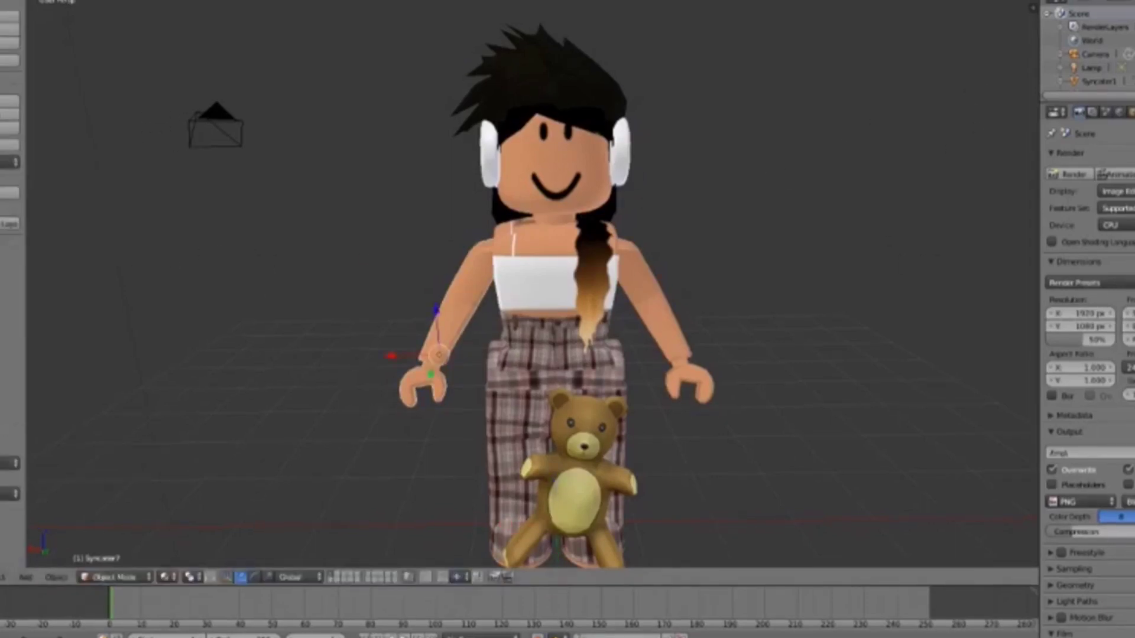
{"action": "key", "text": "r"}
{"action": "key", "text": "y"}
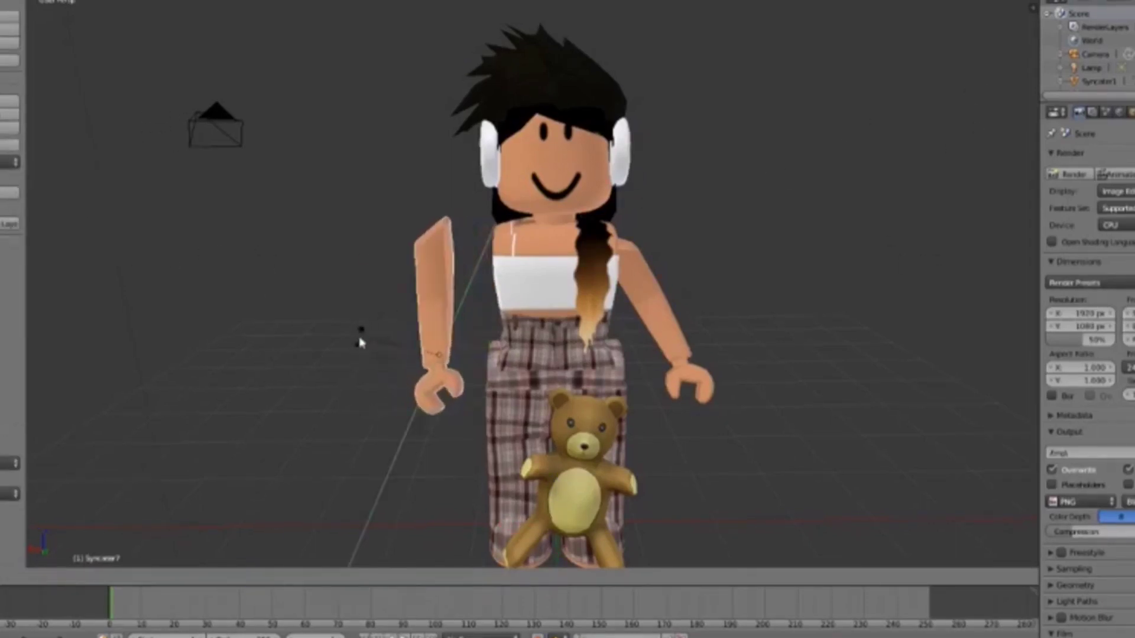
{"action": "key", "text": "Escape"}
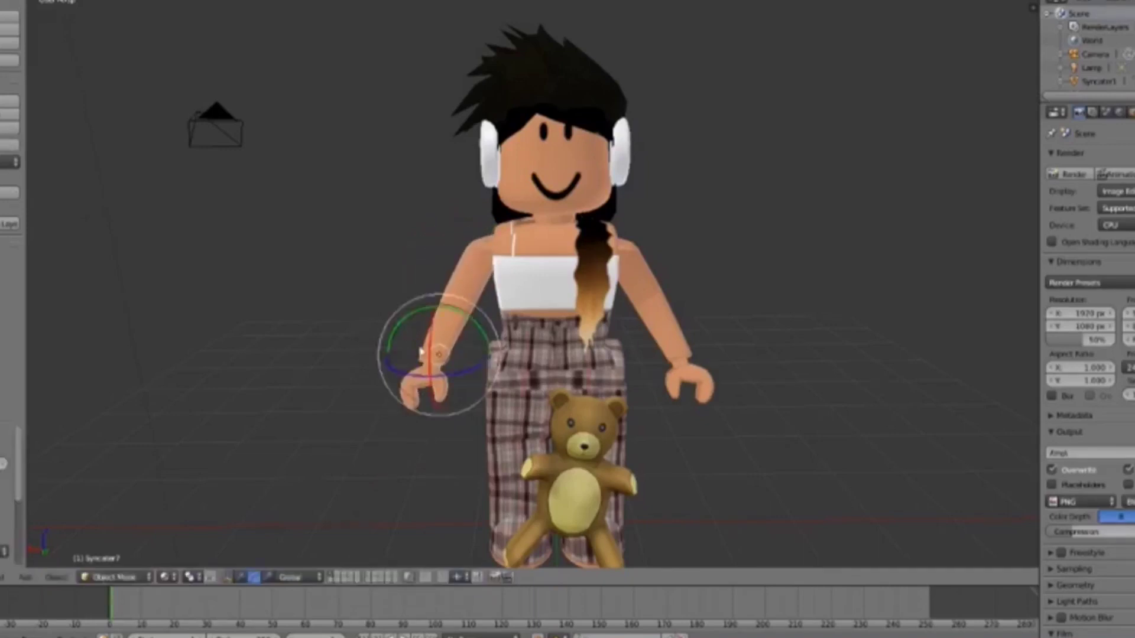
- Enter Edit Mode on the character's right arm and display the scene in wireframe
{"action": "left_click", "coordinate": [112, 577]}
{"action": "left_click", "coordinate": [122, 547]}
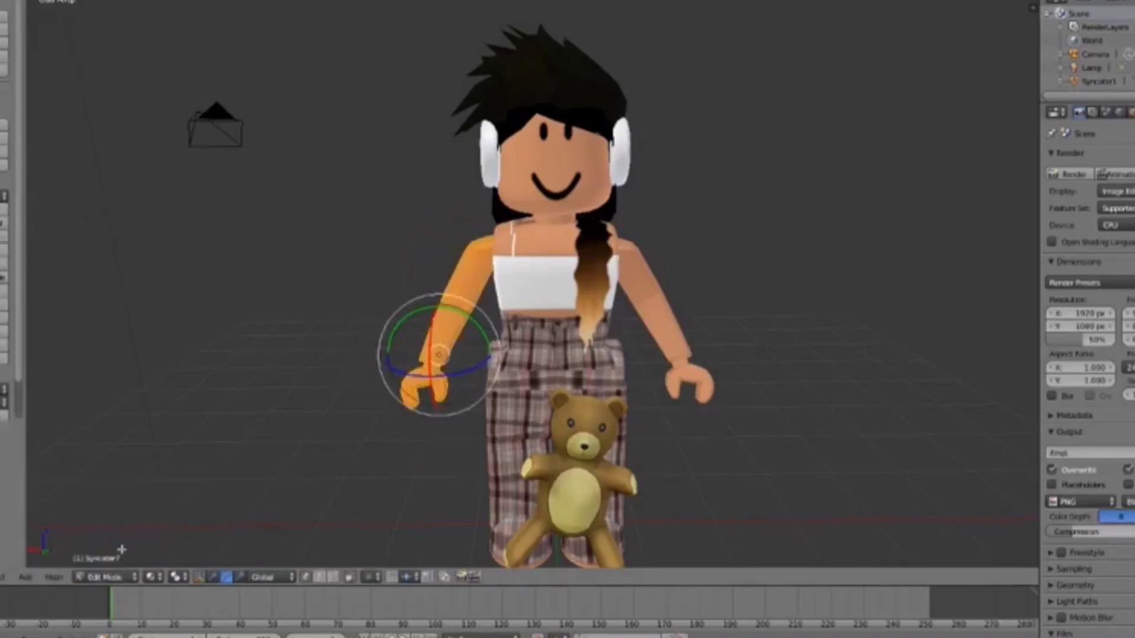
{"action": "key", "text": "z"}
{"action": "scroll", "coordinate": [438, 354], "scroll_direction": "up", "scroll_amount": 6}
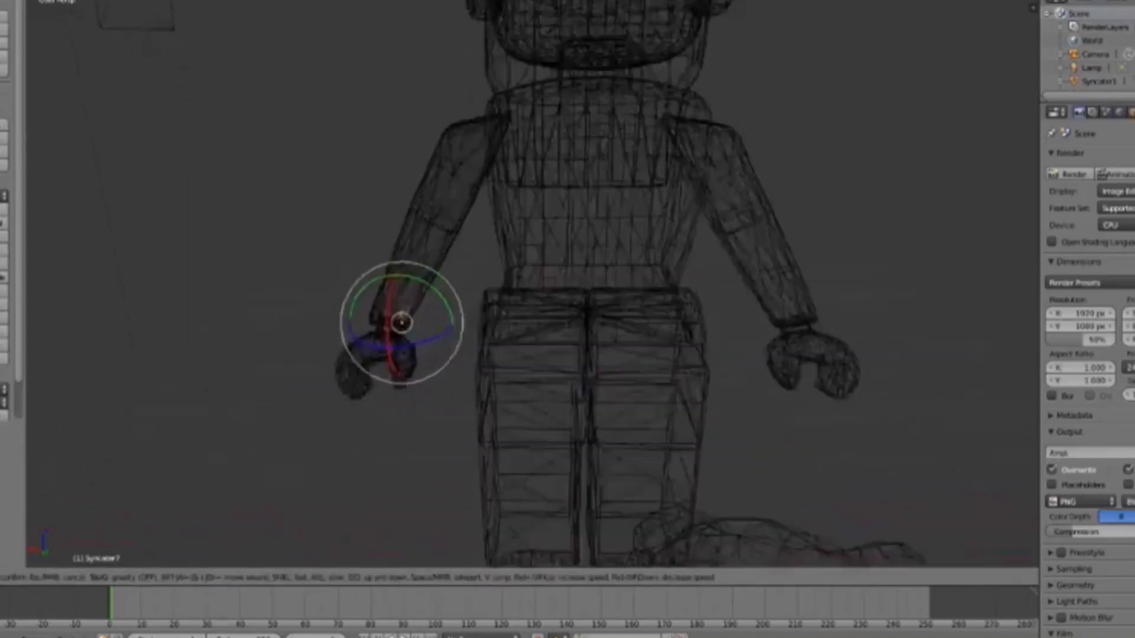
{"action": "key", "text": "a"}
- Clear the selection and select only the forearm and hand vertices below the right elbow
{"action": "left_click", "coordinate": [113, 576]}
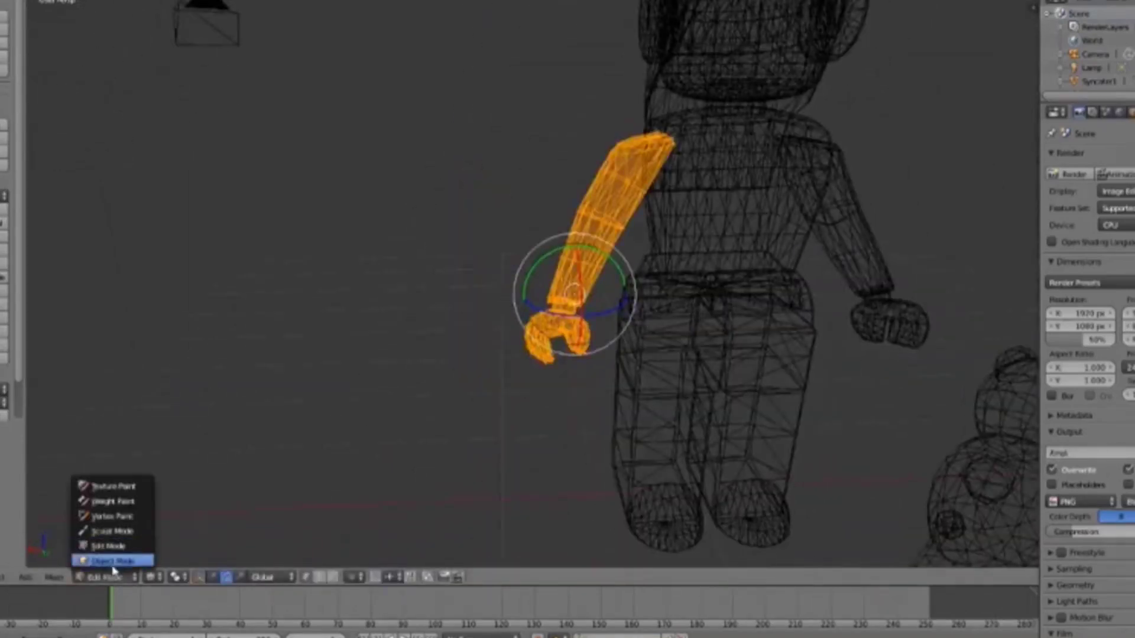
{"action": "left_click", "coordinate": [122, 552]}
{"action": "key", "text": "a"}
{"action": "right_click", "coordinate": [523, 356]}
{"action": "scroll", "coordinate": [448, 112], "scroll_direction": "up", "scroll_amount": 5}
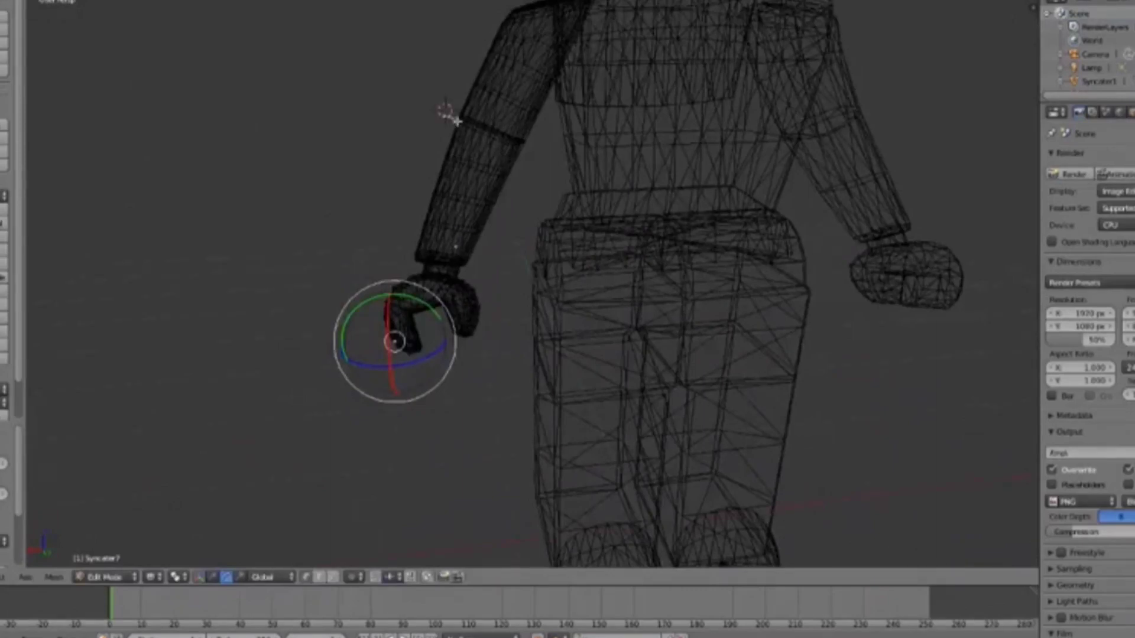
{"action": "left_click", "coordinate": [477, 142]}
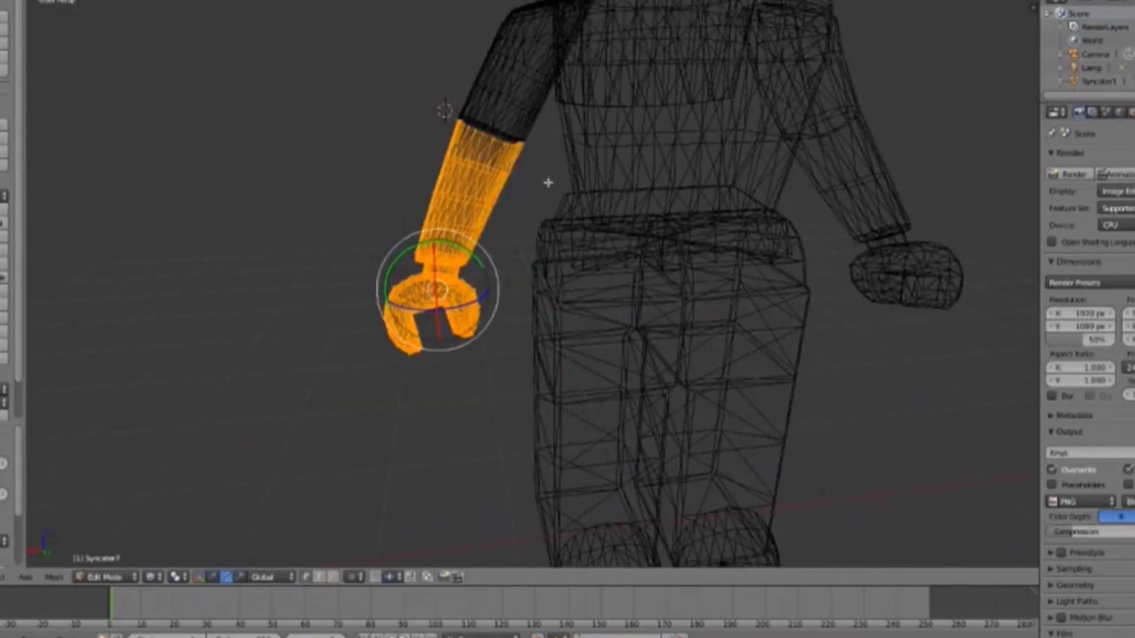
- Restore textured viewport shading and bend the selected forearm and hand inward toward the character's waist
{"action": "scroll", "coordinate": [548, 183], "scroll_direction": "down", "scroll_amount": 5}
{"action": "scroll", "coordinate": [547, 183], "scroll_direction": "up", "scroll_amount": 2}
{"action": "left_click", "coordinate": [152, 576]}
{"action": "left_click", "coordinate": [190, 514]}
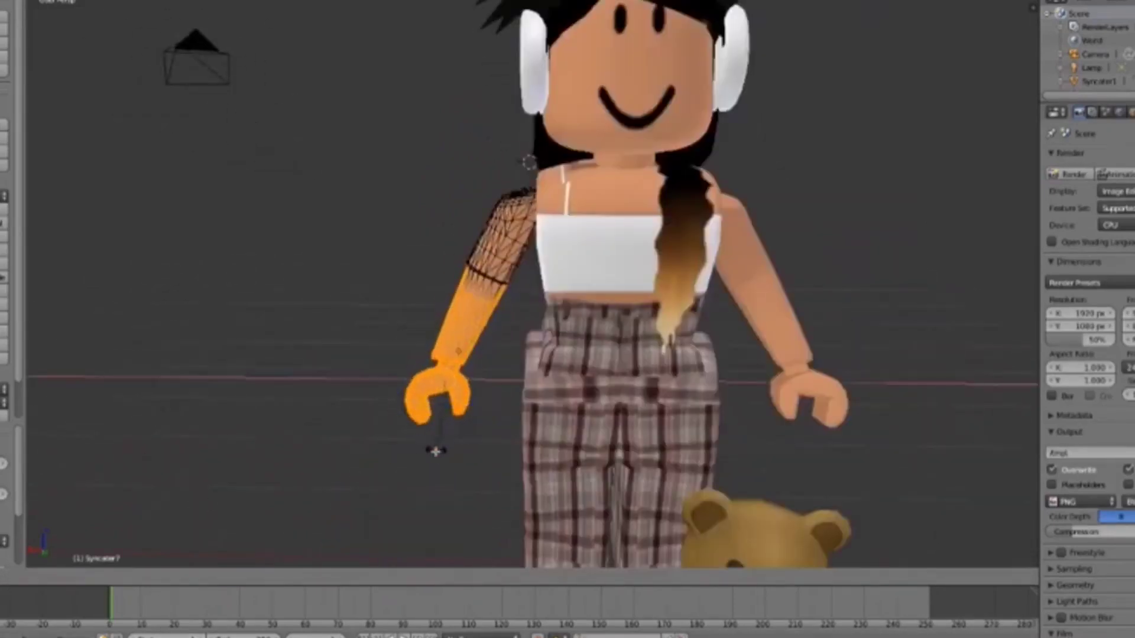
{"action": "key", "text": "ctrl+space"}
{"action": "left_click_drag", "start_coordinate": [440, 427], "coordinate": [475, 361]}
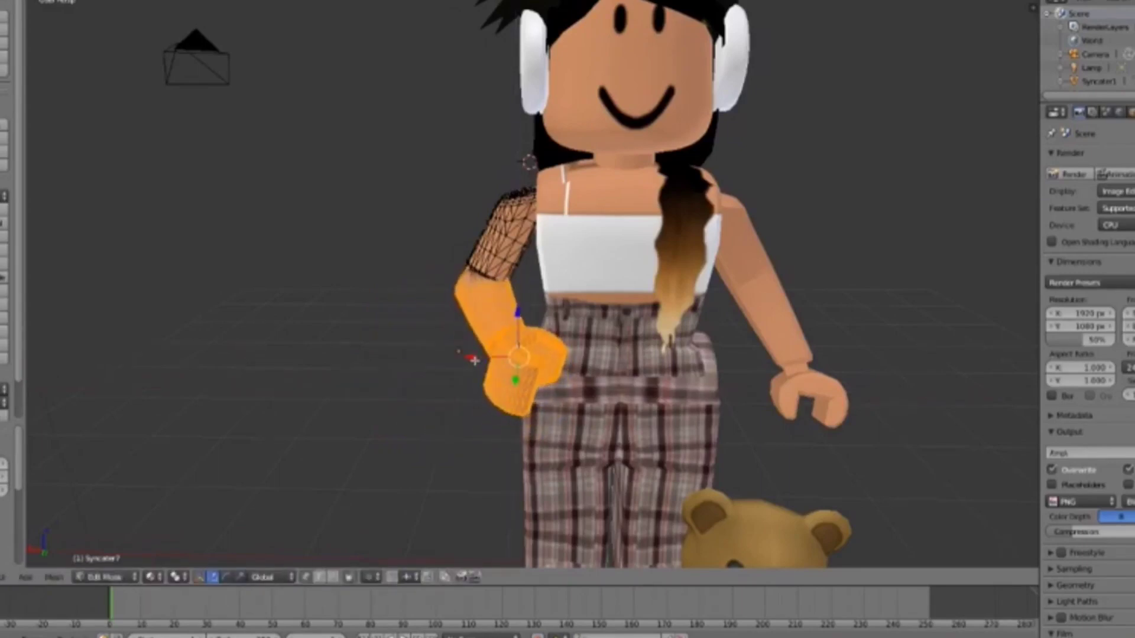
- Return to Object Mode and inspect the bent right arm from a distance and up close
{"action": "left_click", "coordinate": [106, 577]}
{"action": "left_click", "coordinate": [112, 555]}
{"action": "key", "text": "shift+f"}
{"action": "key", "text": "s"}
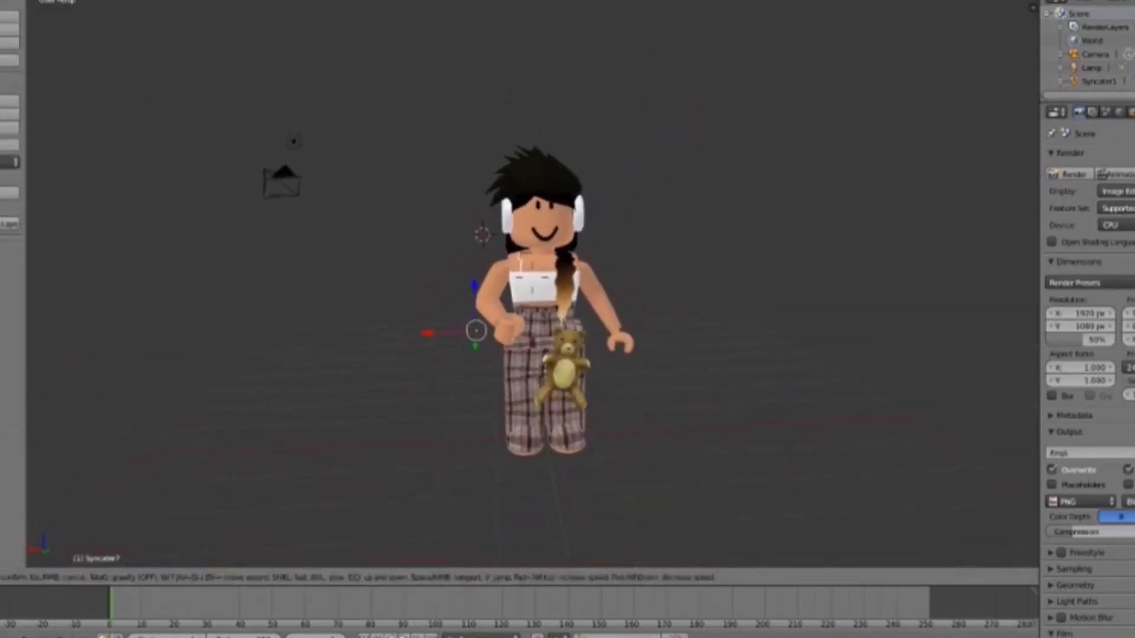
{"action": "key", "text": "w"}
{"action": "key", "text": "Return"}
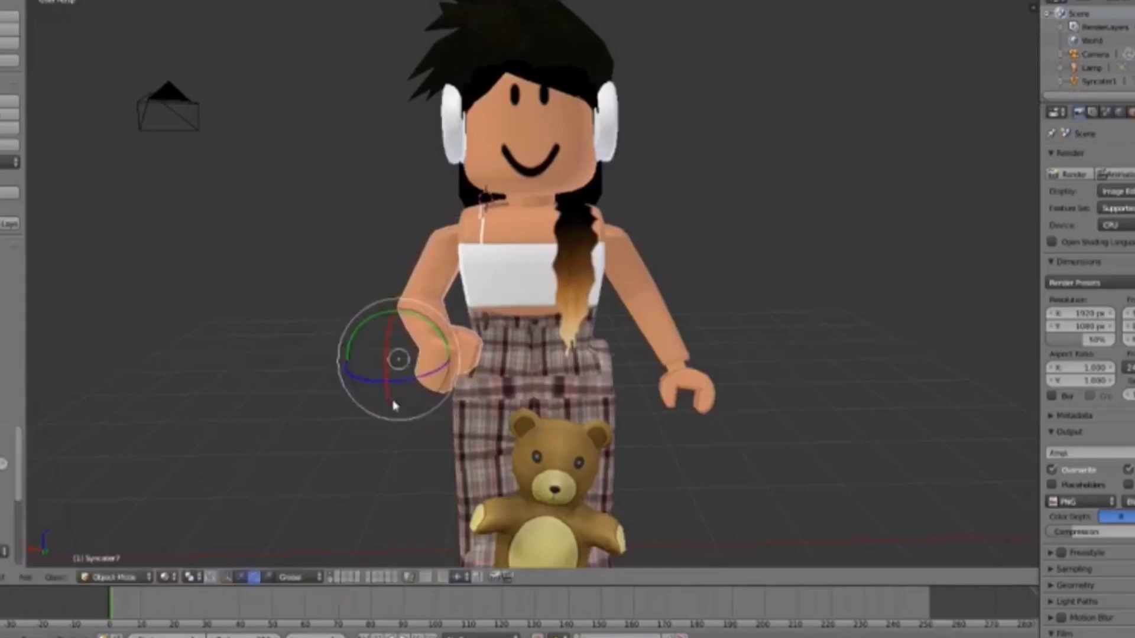
- Rotate the bent right arm slightly and shift it along the X axis toward the body
{"action": "key", "text": "r"}
{"action": "key", "text": "Escape"}
{"action": "left_click", "coordinate": [240, 577]}
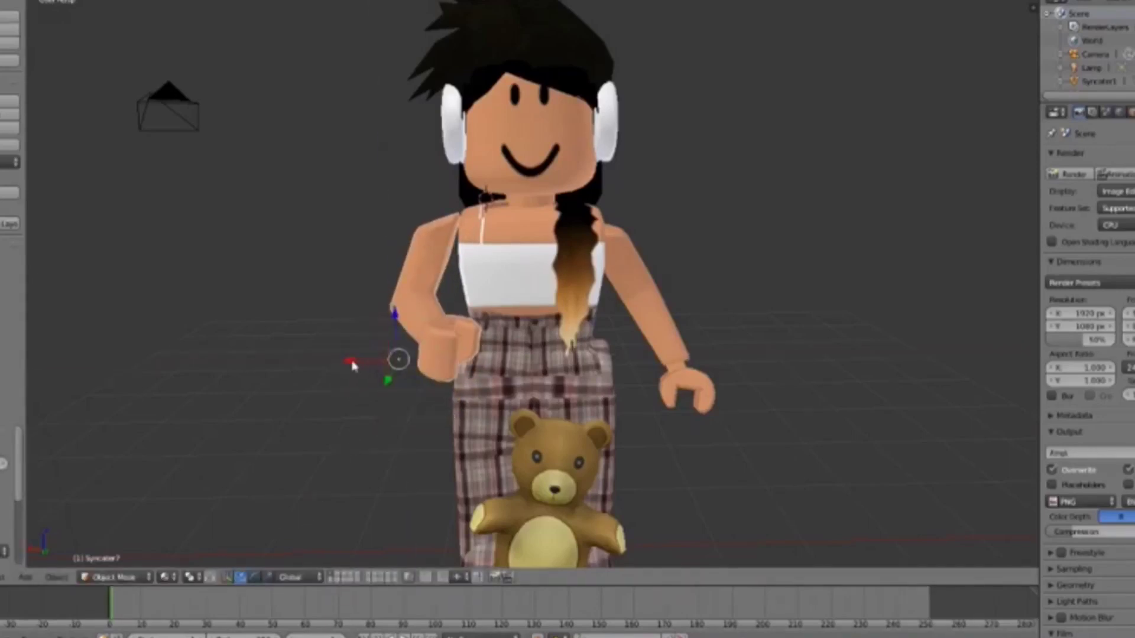
{"action": "left_click_drag", "start_coordinate": [352, 366], "coordinate": [373, 362]}
{"action": "scroll", "coordinate": [536, 257], "scroll_direction": "down", "scroll_amount": 3}
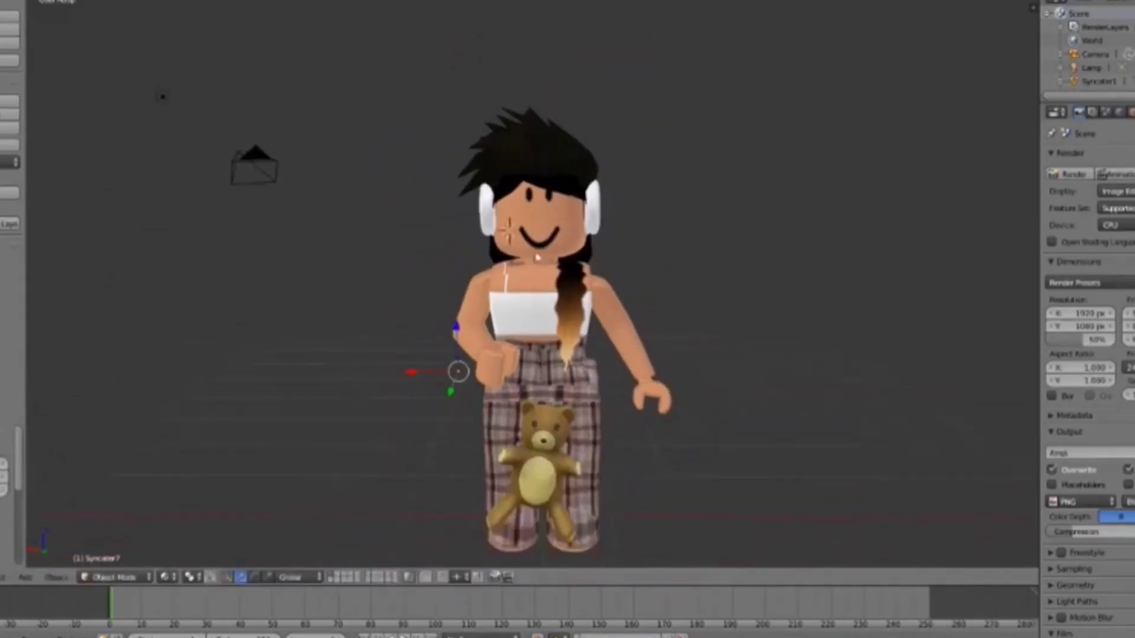
- Select the character's head, tilt it slightly and shift it along the X axis over the neck
{"action": "right_click", "coordinate": [537, 257]}
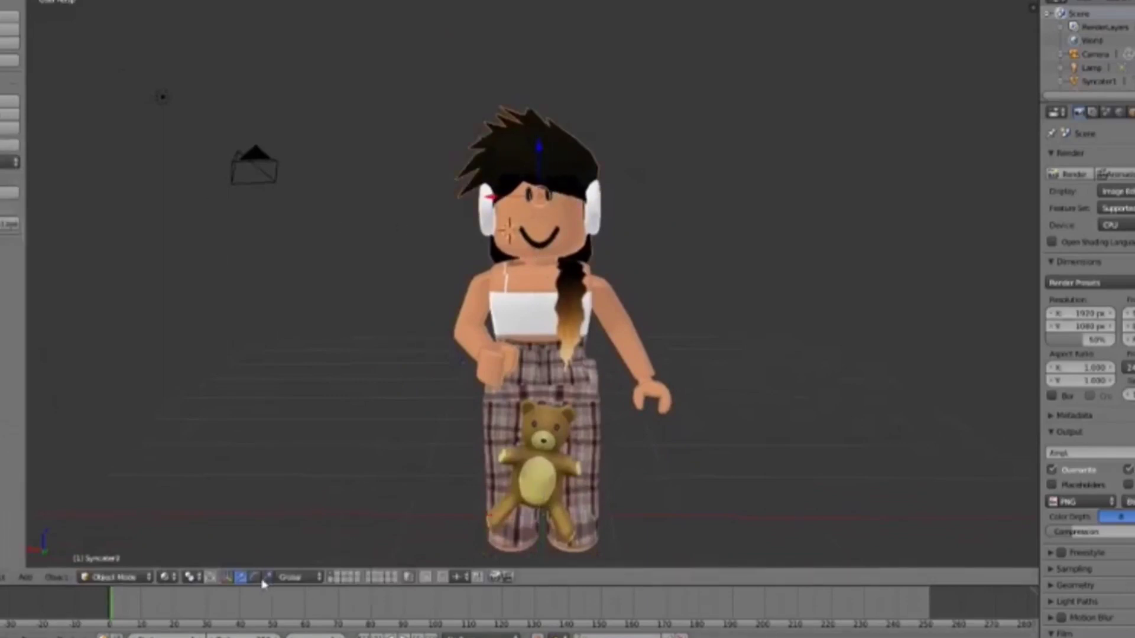
{"action": "right_click", "coordinate": [522, 147]}
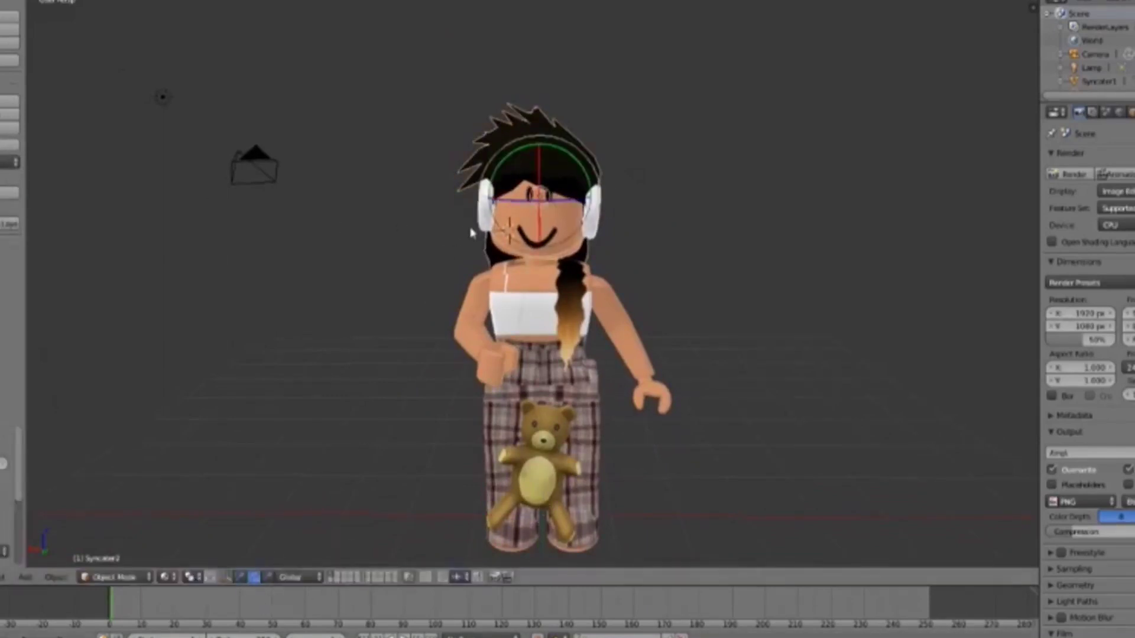
{"action": "key", "text": "g"}
{"action": "key", "text": "x"}
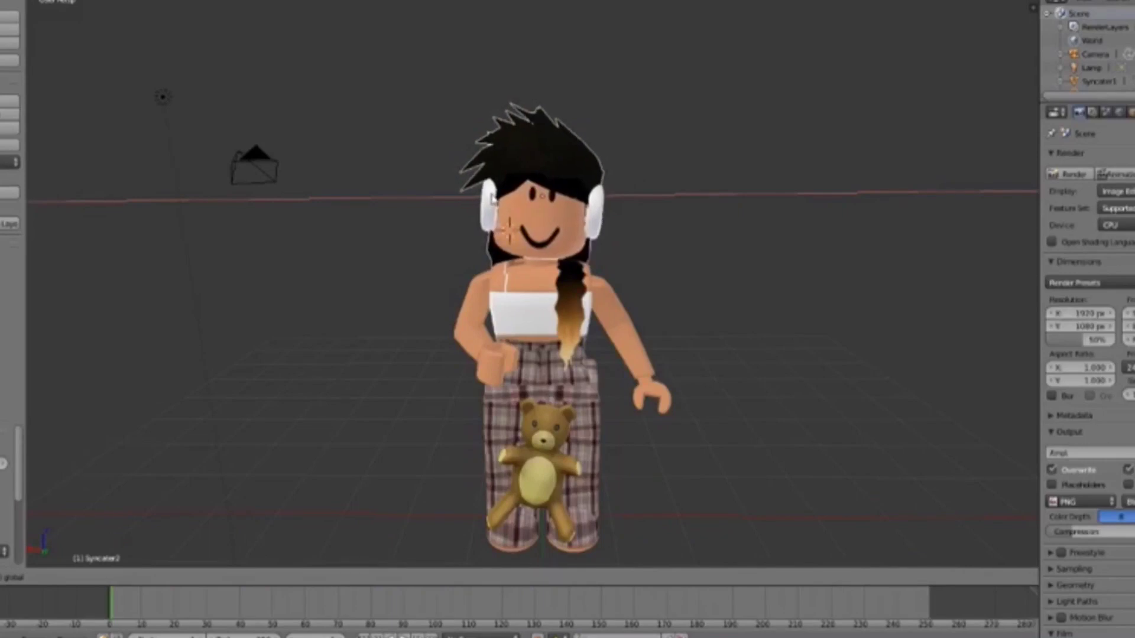
{"action": "left_click", "coordinate": [490, 201]}
- Select the straight left arm and switch it to Edit Mode
{"action": "key", "text": "shift+f"}
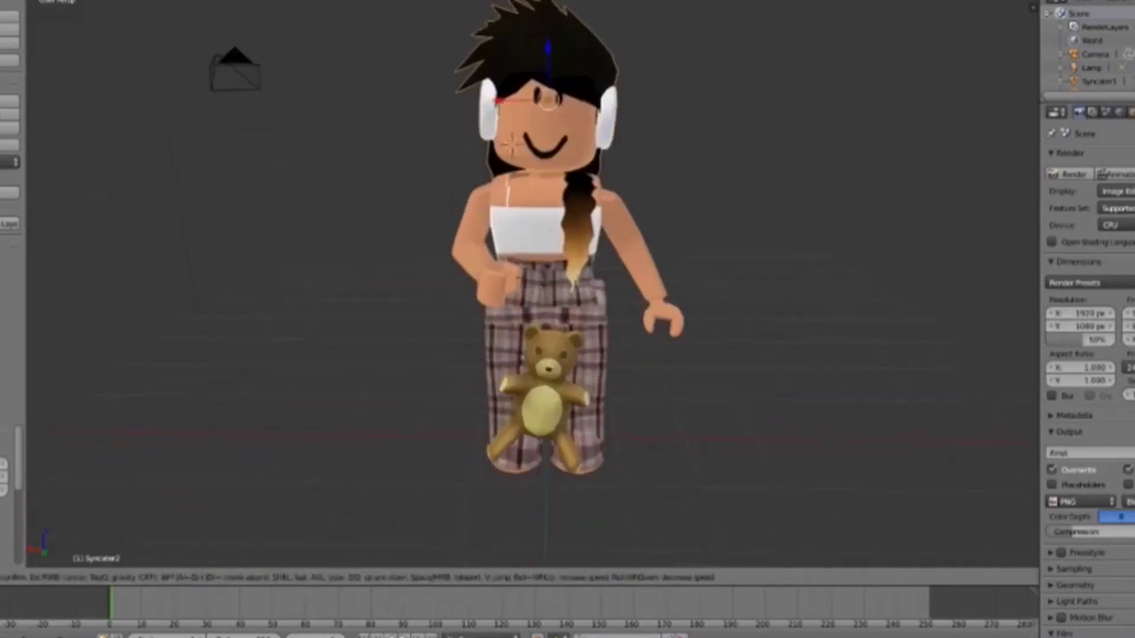
{"action": "left_click", "coordinate": [618, 298]}
{"action": "right_click", "coordinate": [642, 285]}
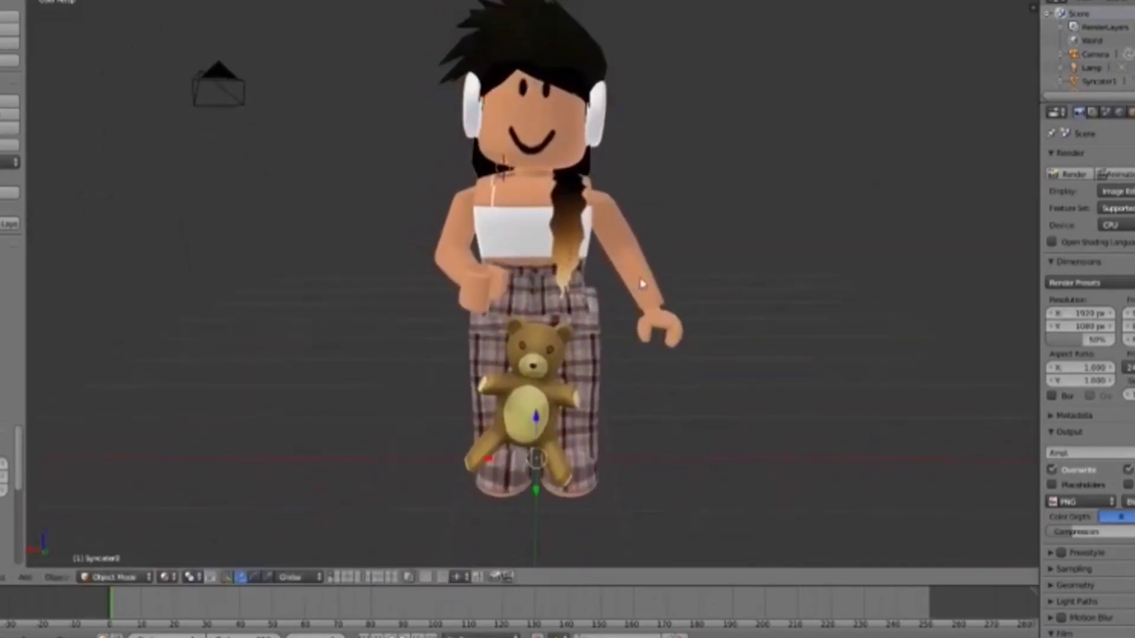
{"action": "left_click", "coordinate": [115, 577]}
{"action": "left_click", "coordinate": [113, 565]}
{"action": "right_click", "coordinate": [656, 331]}
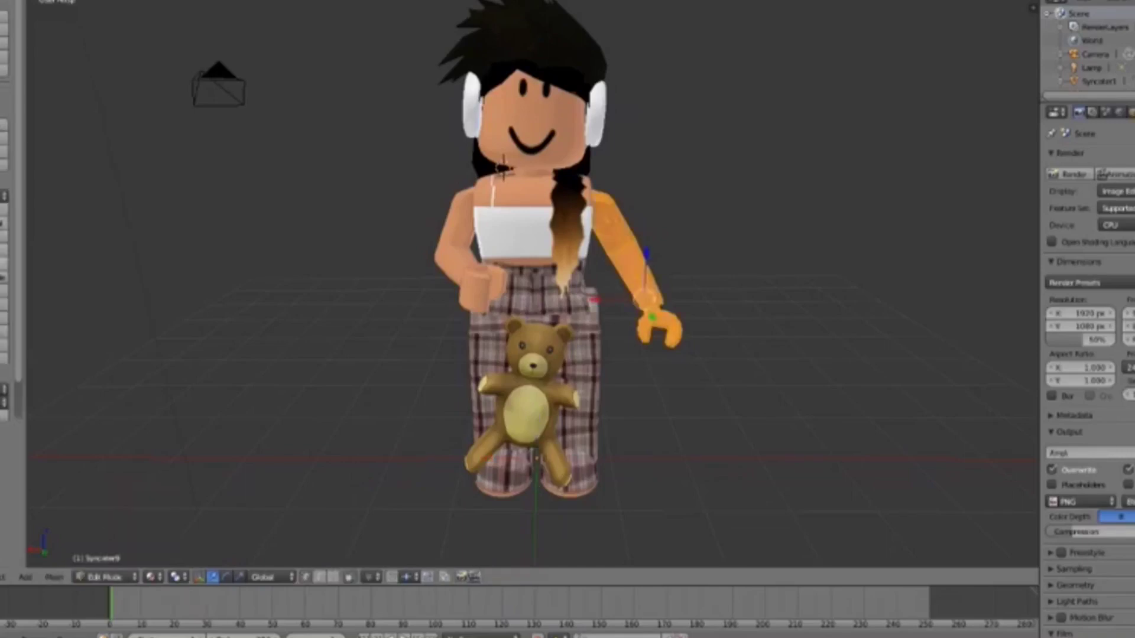
- In wireframe shading, select only the forearm and hand vertices below the left elbow
{"action": "key", "text": "Tab"}
{"action": "key", "text": "z"}
{"action": "key", "text": "shift+f"}
{"action": "key", "text": "s"}
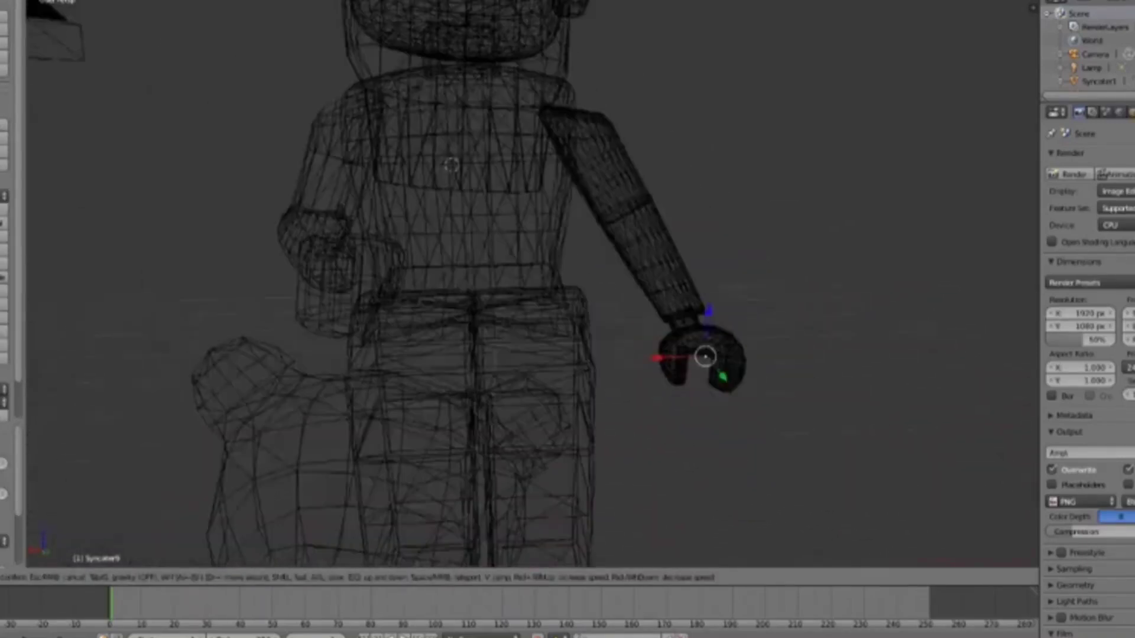
{"action": "left_click", "coordinate": [515, 226]}
{"action": "mouse_move", "coordinate": [525, 222]}
{"action": "left_mouse_down", "text": "ctrl"}
{"action": "mouse_move", "coordinate": [520, 564]}
{"action": "mouse_move", "coordinate": [541, 218]}
{"action": "left_mouse_up", "text": "ctrl"}
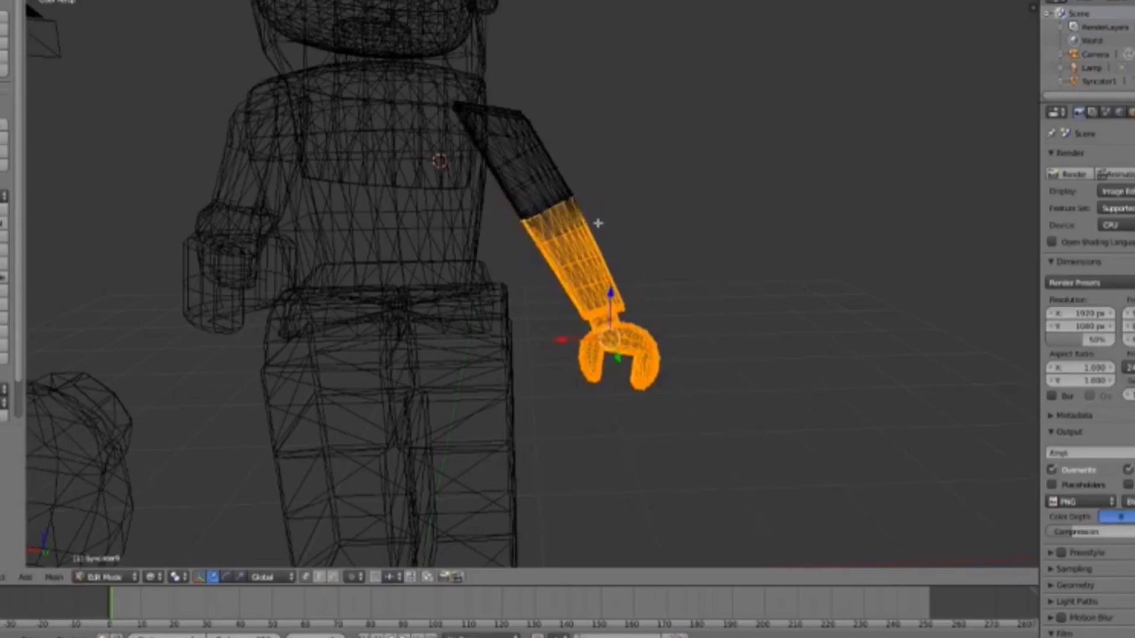
- Cancel the trial transform of the left forearm and restore textured viewport shading
{"action": "key", "text": "r"}
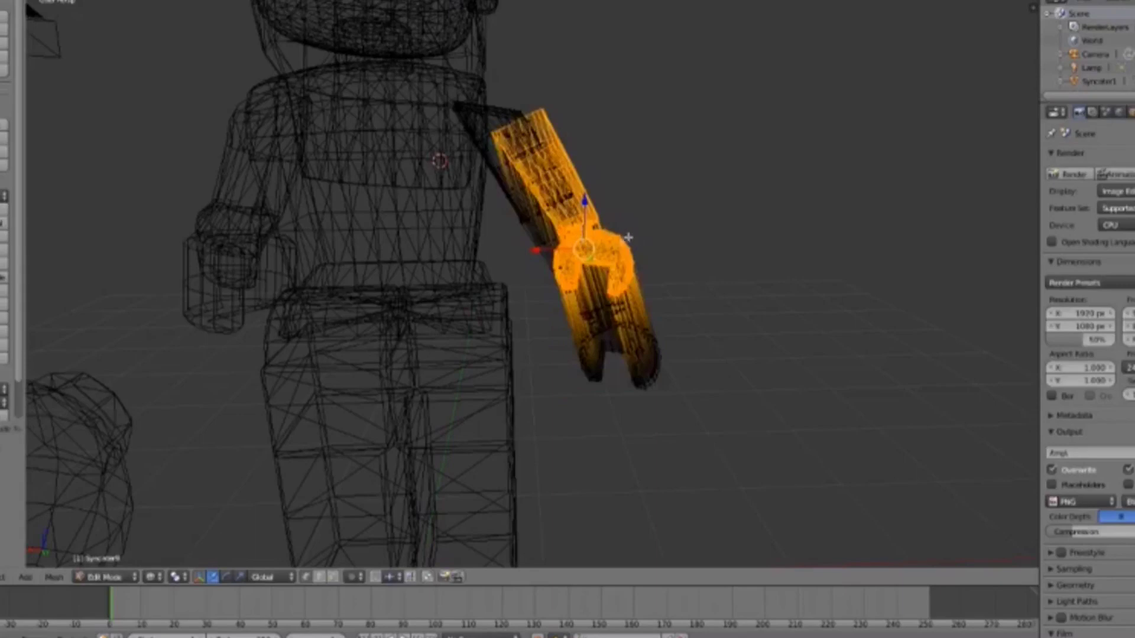
{"action": "key", "text": "Escape"}
{"action": "left_click", "coordinate": [153, 577]}
{"action": "left_click", "coordinate": [177, 508]}
{"action": "scroll", "coordinate": [582, 415], "scroll_direction": "down", "scroll_amount": 5}
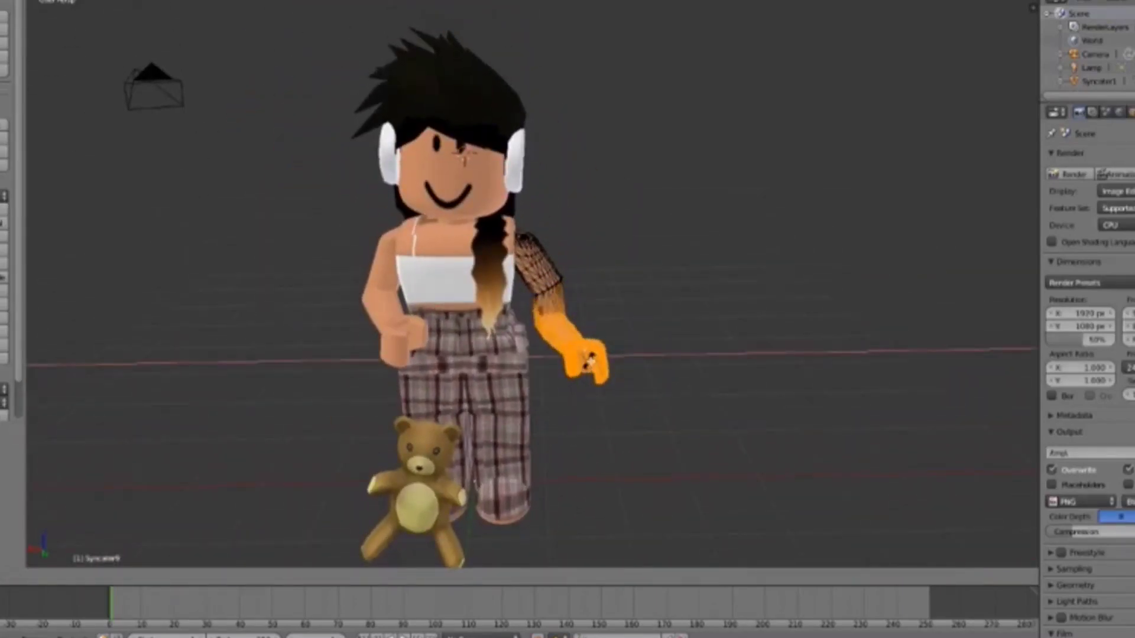
- Rotate the selected left forearm and hand to bend them inward toward the character's waist
{"action": "key", "text": "r"}
{"action": "left_click", "coordinate": [584, 329]}
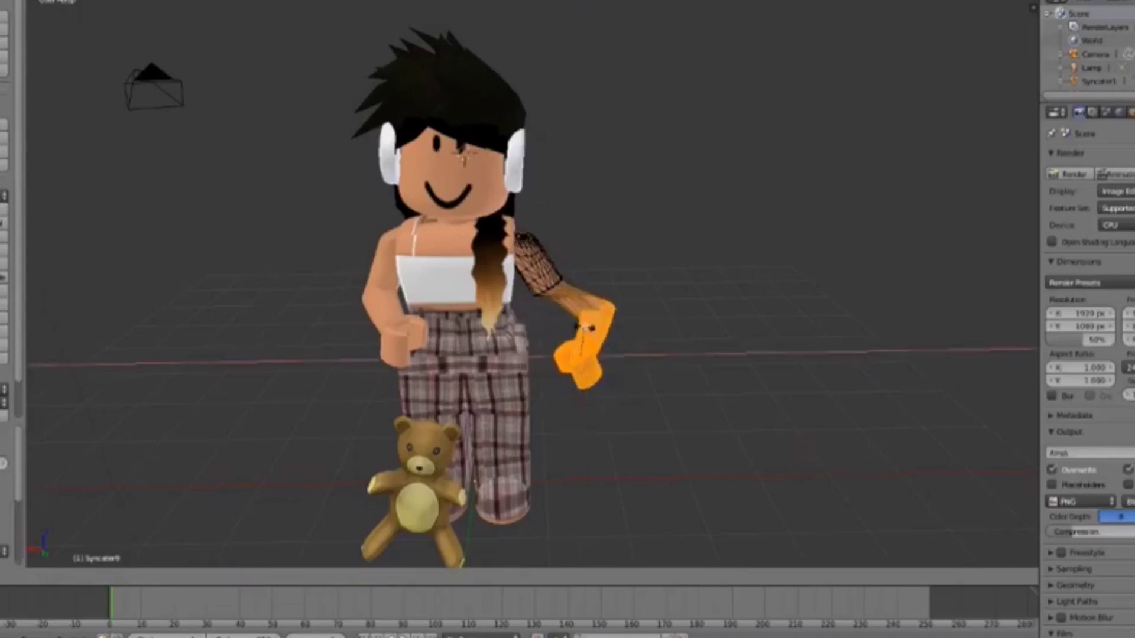
{"action": "key", "text": "r"}
{"action": "key", "text": "x"}
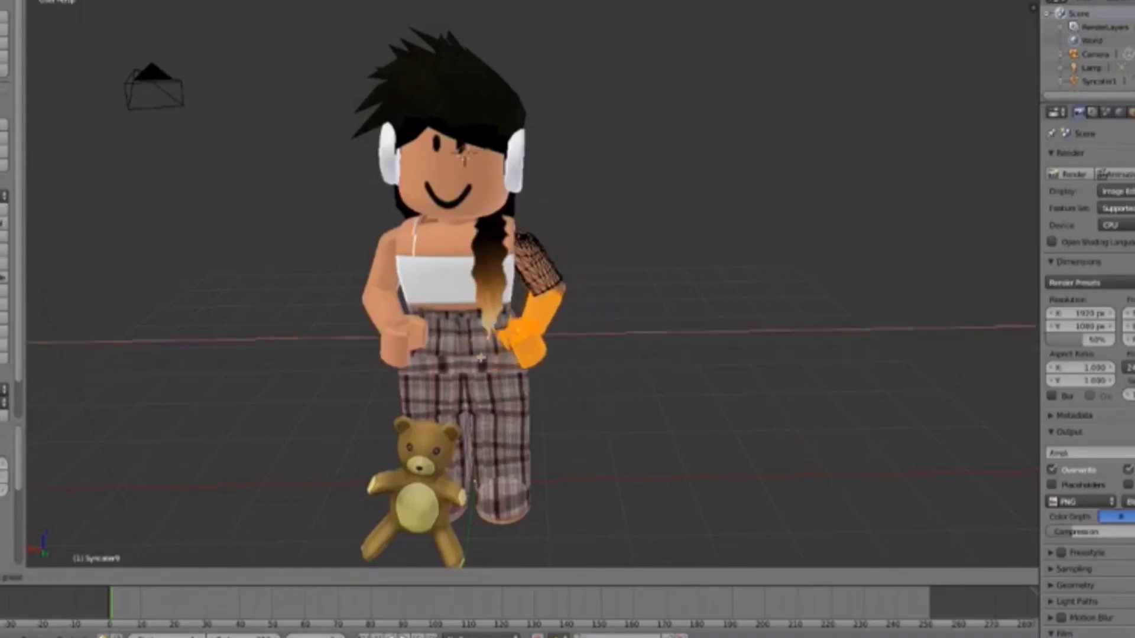
{"action": "key", "text": "z"}
{"action": "left_click", "coordinate": [526, 317]}
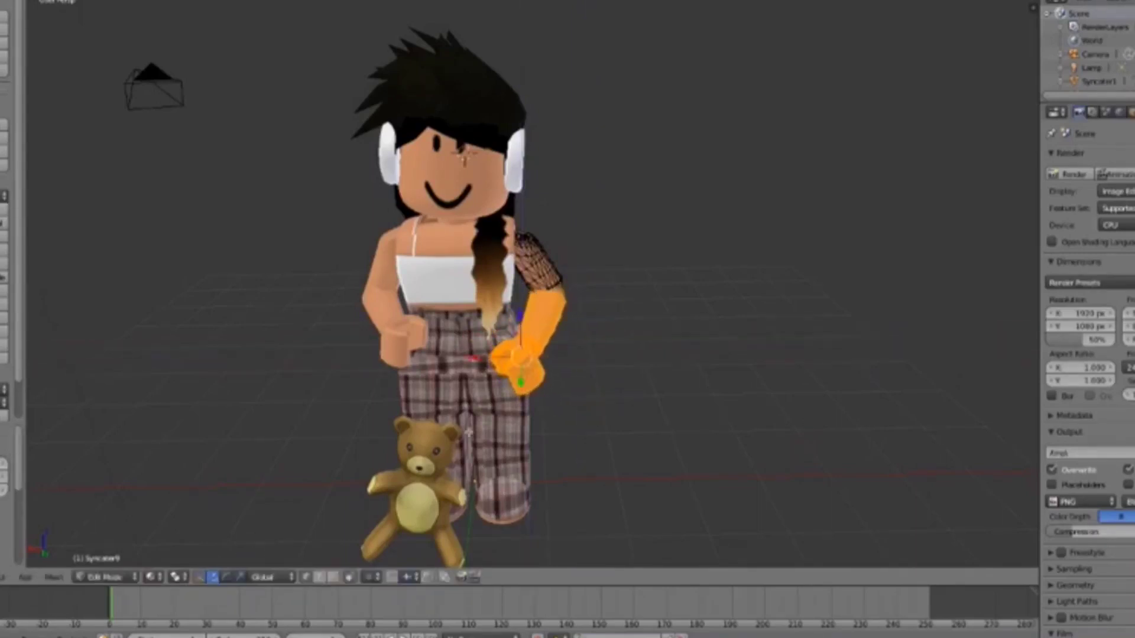
{"action": "left_click_drag", "start_coordinate": [531, 407], "coordinate": [535, 407]}
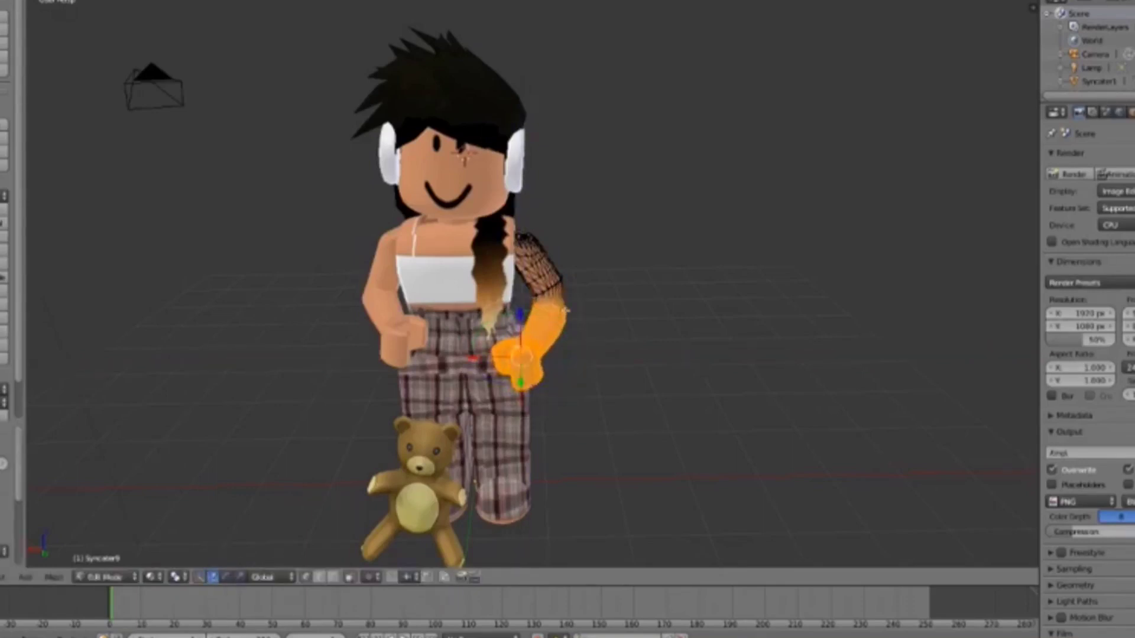
- Return to Object Mode and rotate the whole bent left arm slightly toward the body
{"action": "left_click", "coordinate": [105, 577]}
{"action": "left_click", "coordinate": [112, 486]}
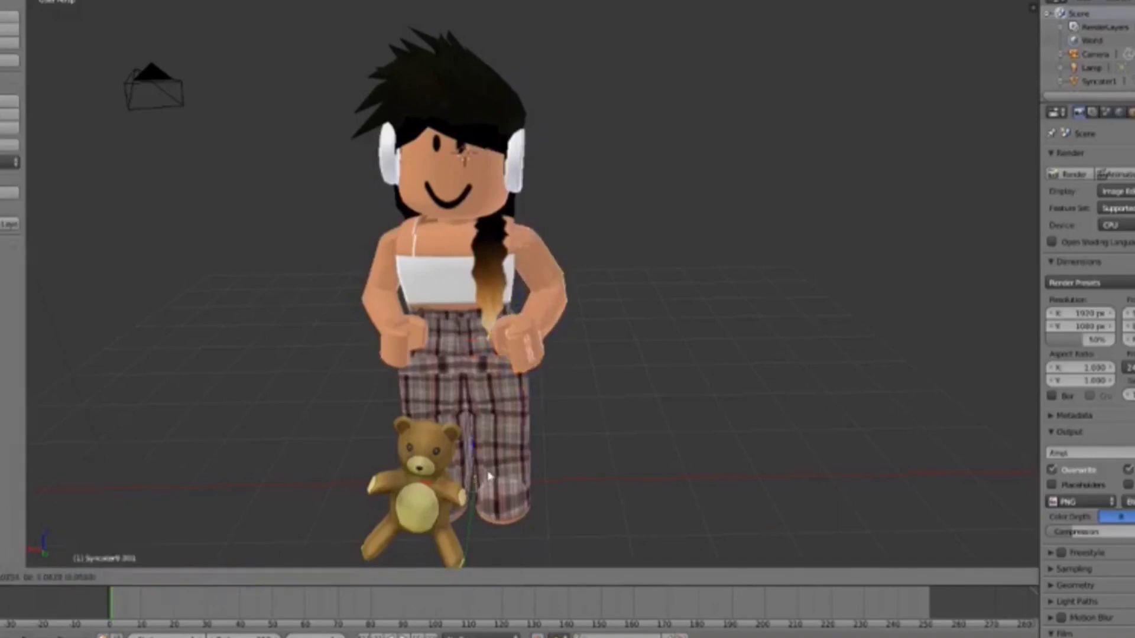
{"action": "middle_click_drag", "start_coordinate": [490, 476], "coordinate": [669, 326]}
{"action": "scroll", "coordinate": [669, 326], "scroll_direction": "up", "scroll_amount": 2}
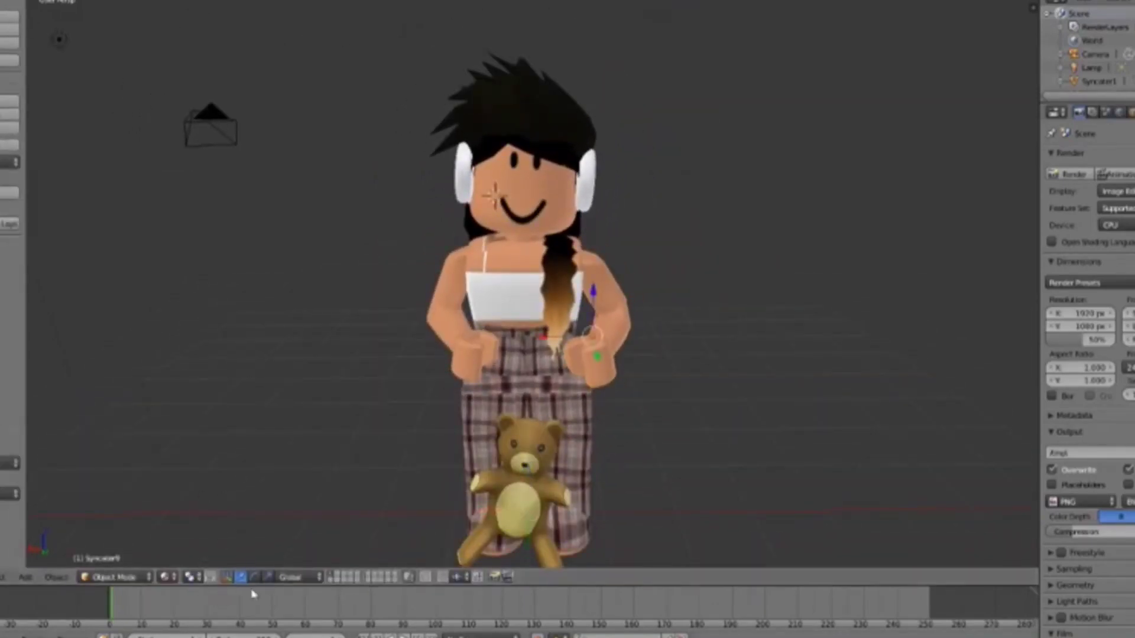
{"action": "right_click", "coordinate": [608, 342]}
{"action": "key", "text": "r"}
{"action": "left_click", "coordinate": [577, 285]}
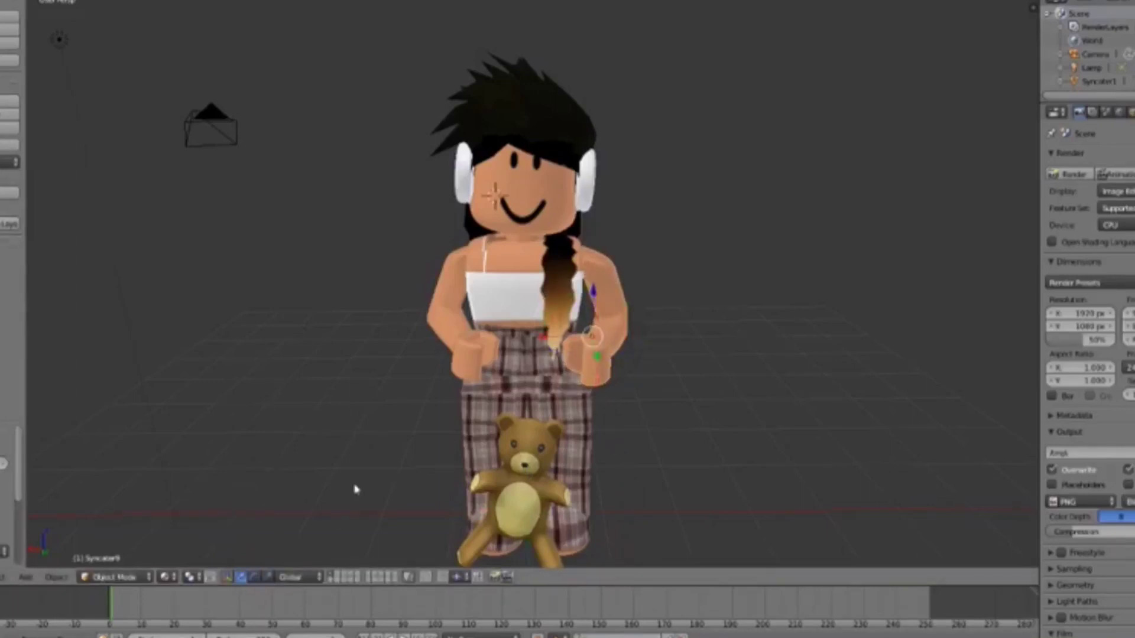
- Edit the right arm's mesh to turn the forearm and hand further inward along the X axis, and return to Object Mode
{"action": "key", "text": "shift+f"}
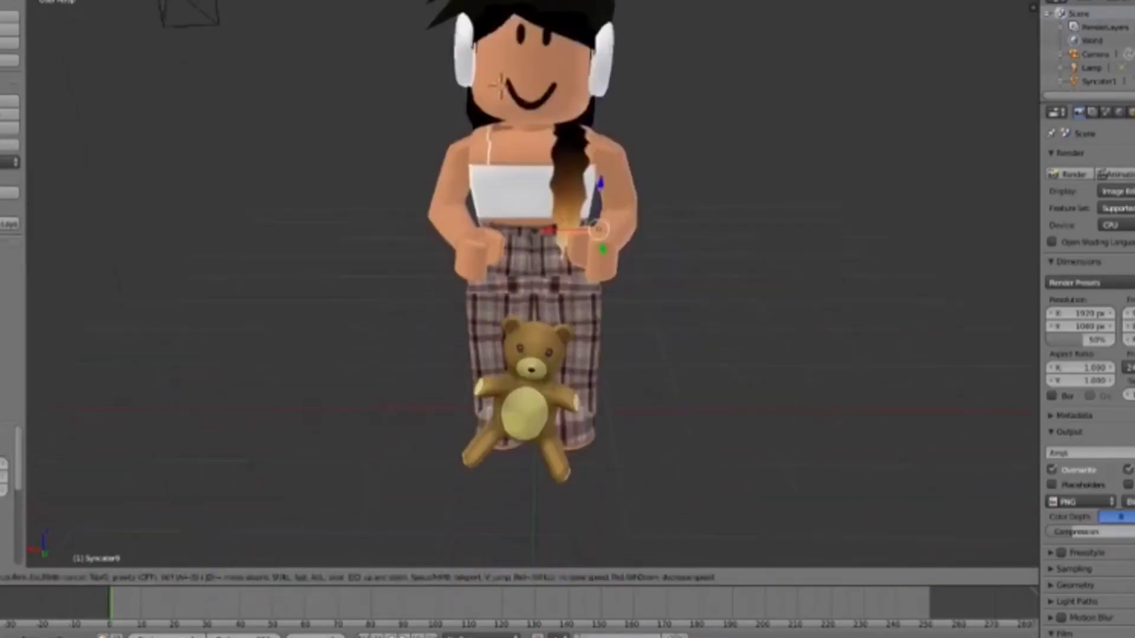
{"action": "key", "text": "Return"}
{"action": "left_click", "coordinate": [103, 576]}
{"action": "left_click", "coordinate": [106, 558]}
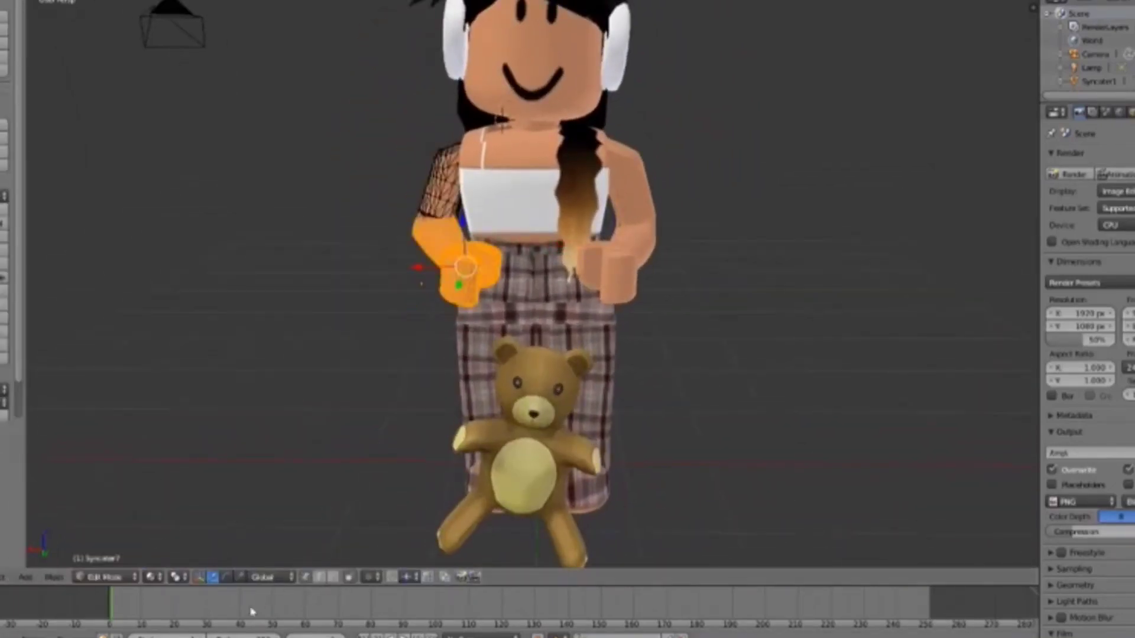
{"action": "key", "text": "r"}
{"action": "key", "text": "x"}
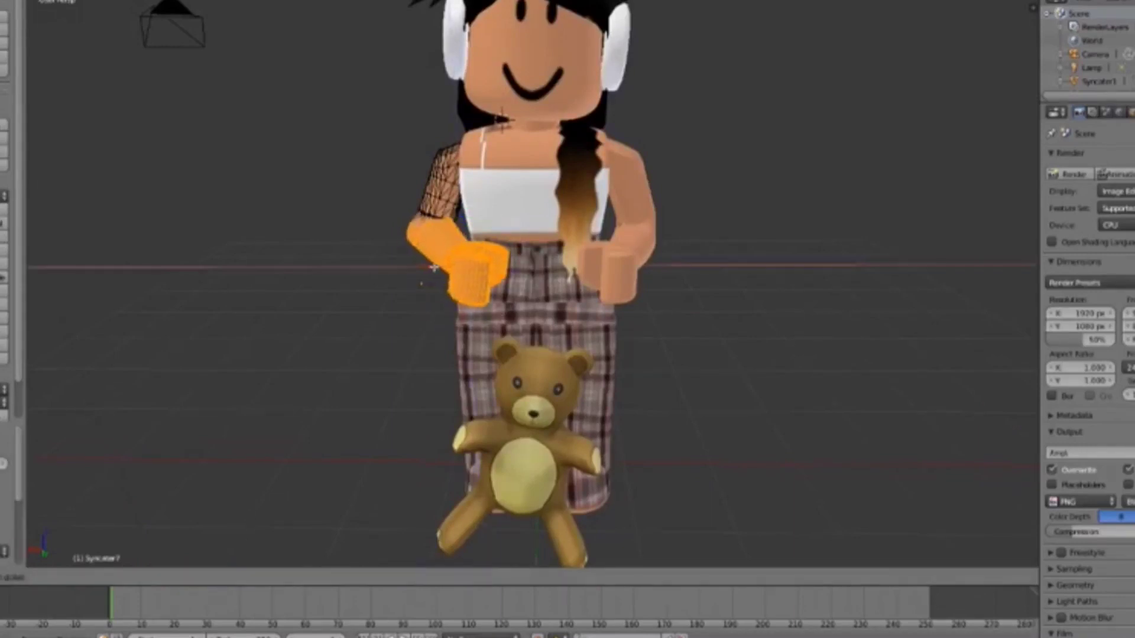
{"action": "left_click", "coordinate": [440, 268]}
{"action": "left_click", "coordinate": [104, 577]}
{"action": "left_click", "coordinate": [106, 558]}
- In Edit Mode, rotate the left forearm and hand and shift them inward along the X axis
{"action": "right_click", "coordinate": [629, 195]}
{"action": "left_click", "coordinate": [104, 577]}
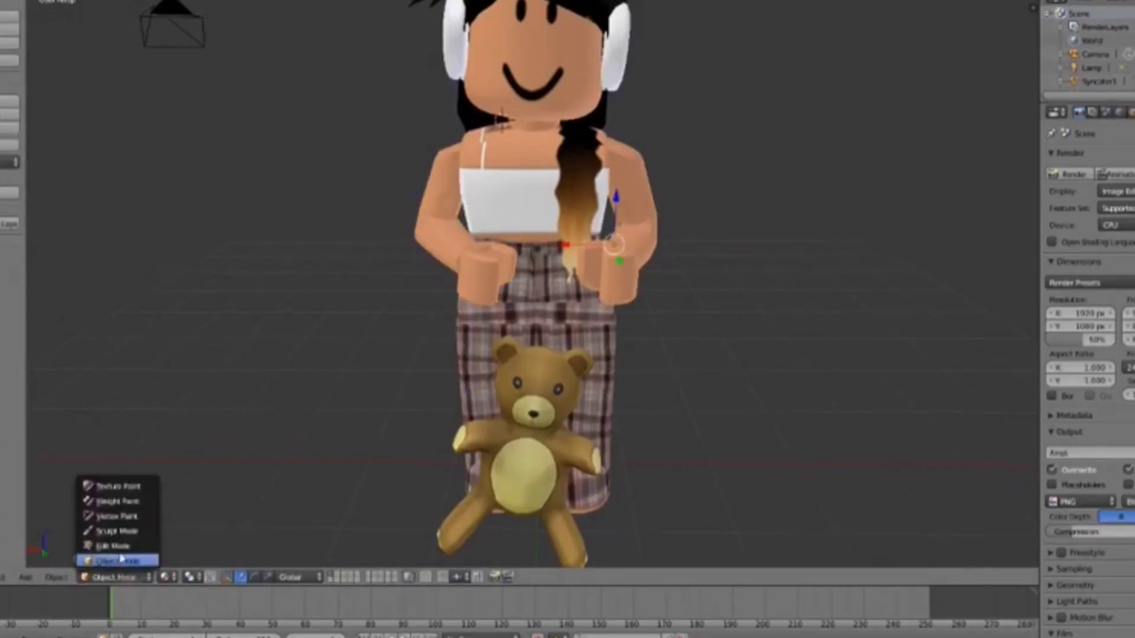
{"action": "left_click", "coordinate": [106, 542]}
{"action": "left_click", "coordinate": [226, 577]}
{"action": "left_click_drag", "start_coordinate": [661, 308], "coordinate": [641, 275]}
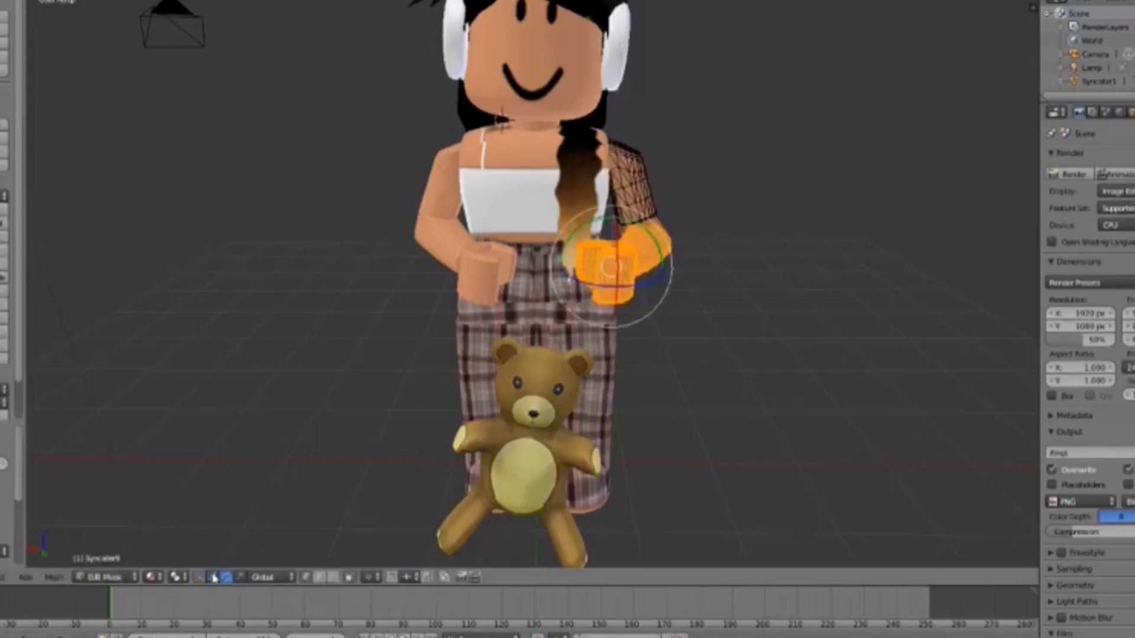
{"action": "key", "text": "g"}
{"action": "key", "text": "x"}
{"action": "left_click", "coordinate": [549, 273]}
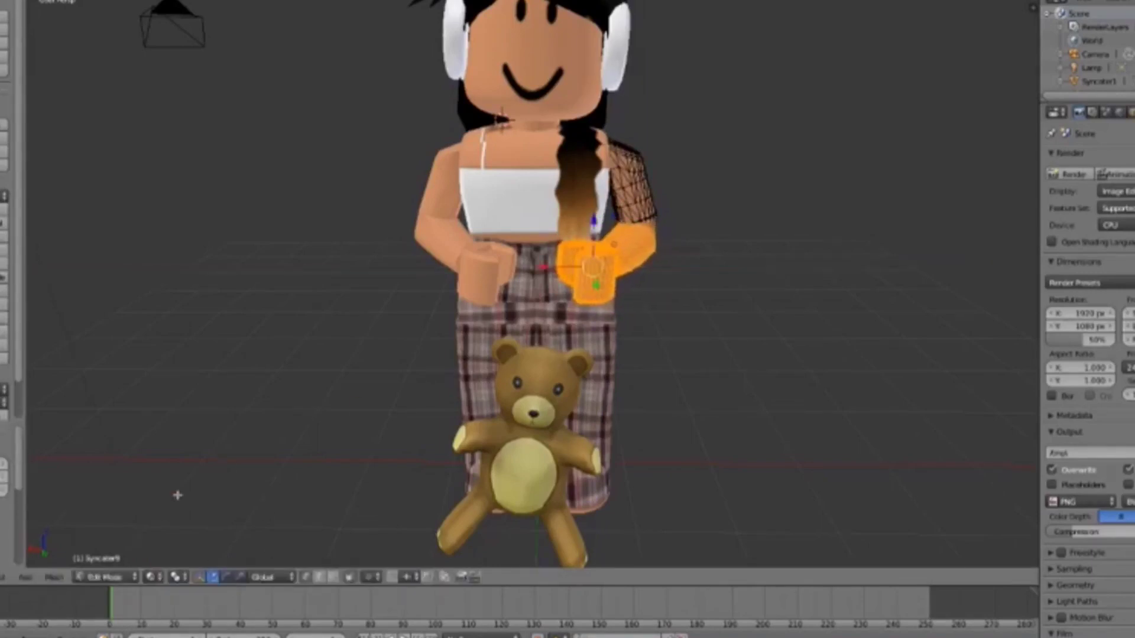
- Return to Object Mode and raise the teddy bear to chest height between the two hands
{"action": "key", "text": "Tab"}
{"action": "right_click_drag", "start_coordinate": [528, 449], "coordinate": [528, 260]}
{"action": "left_click_drag", "start_coordinate": [528, 260], "coordinate": [535, 173]}
- In Edit Mode, enlarge the teddy bear and lower it slightly so that it fits between the hands
{"action": "left_click", "coordinate": [130, 577]}
{"action": "left_click", "coordinate": [118, 553]}
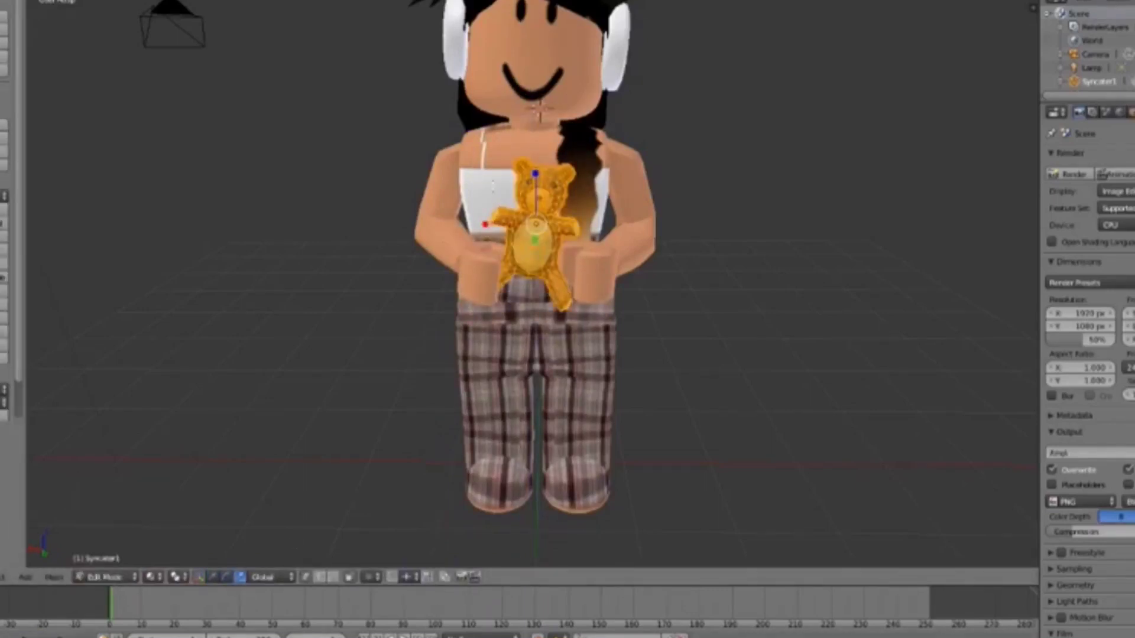
{"action": "key", "text": "s"}
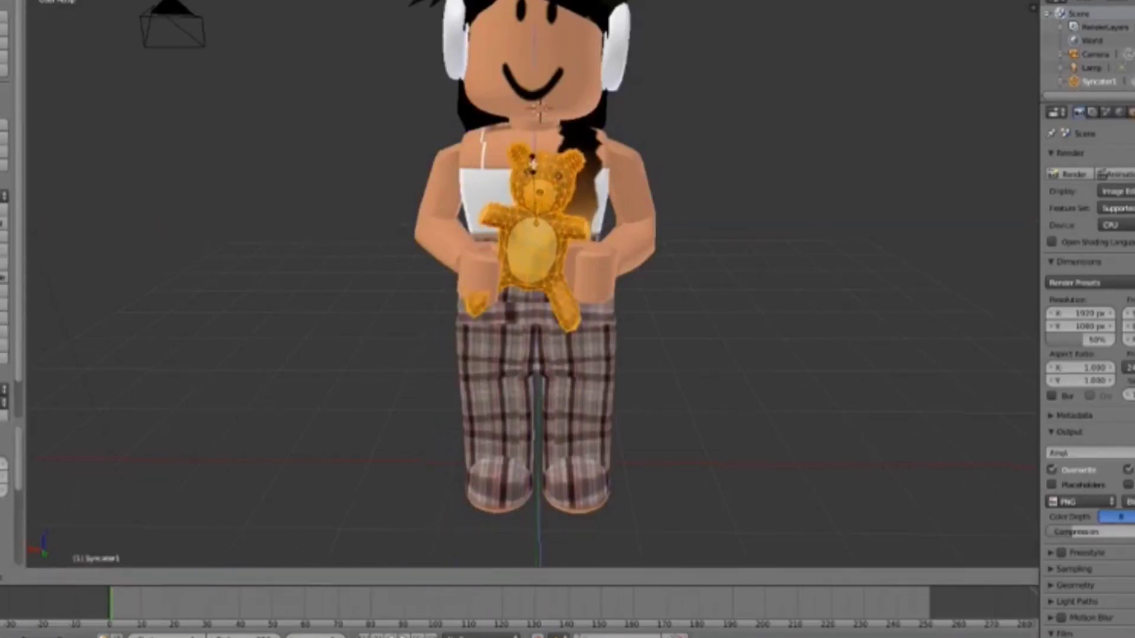
{"action": "key", "text": "x"}
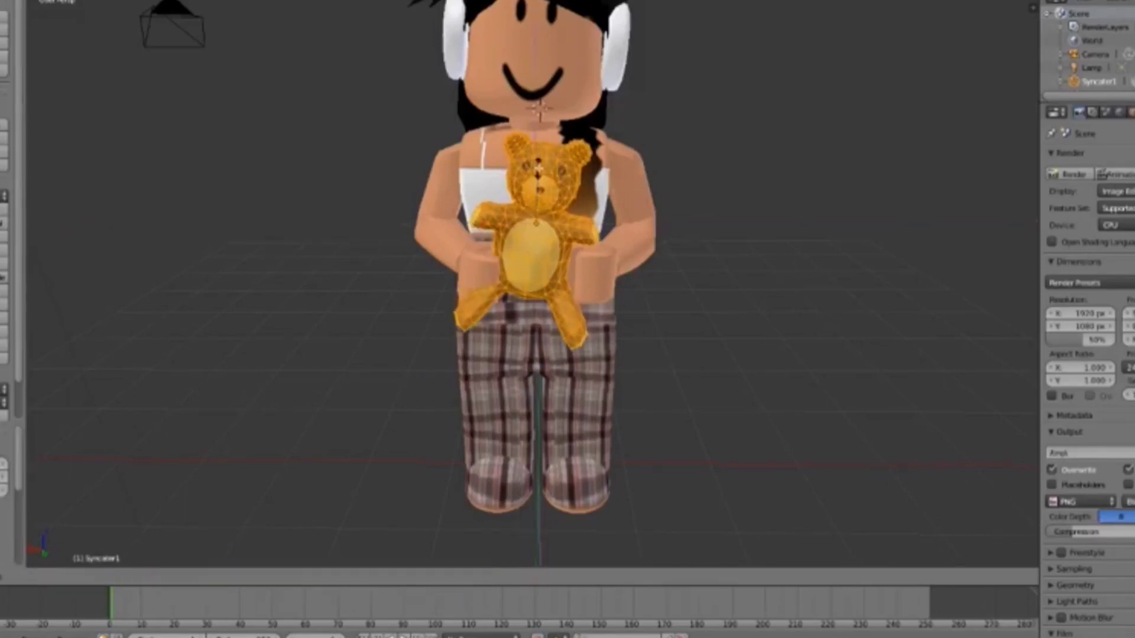
{"action": "key", "text": "Return"}
{"action": "left_click", "coordinate": [107, 578]}
{"action": "left_click", "coordinate": [112, 554]}
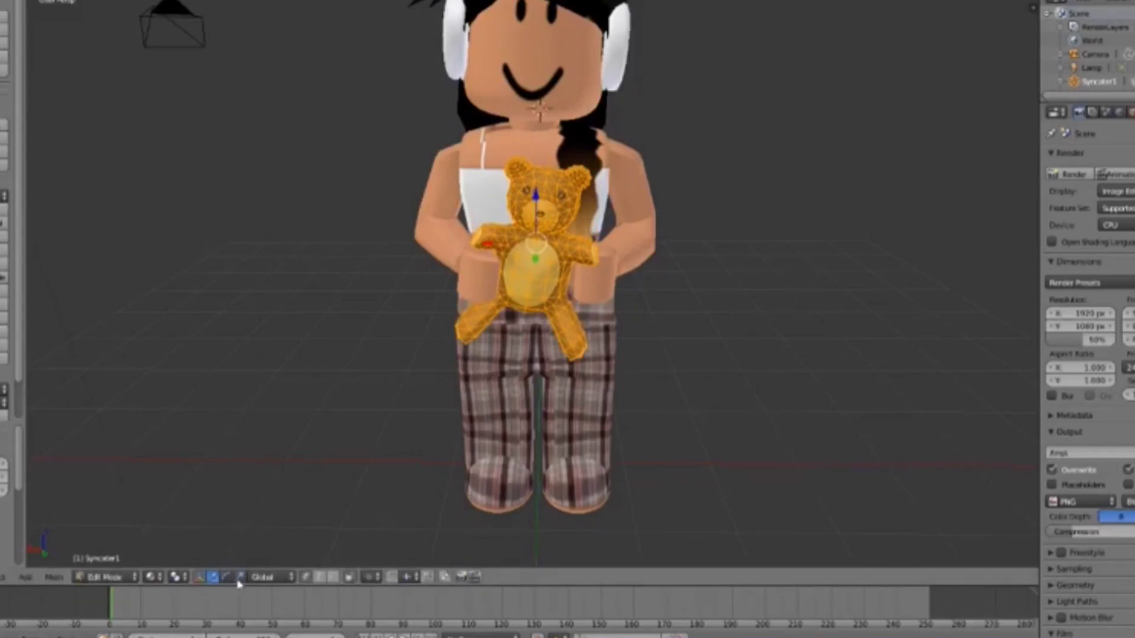
{"action": "key", "text": "s"}
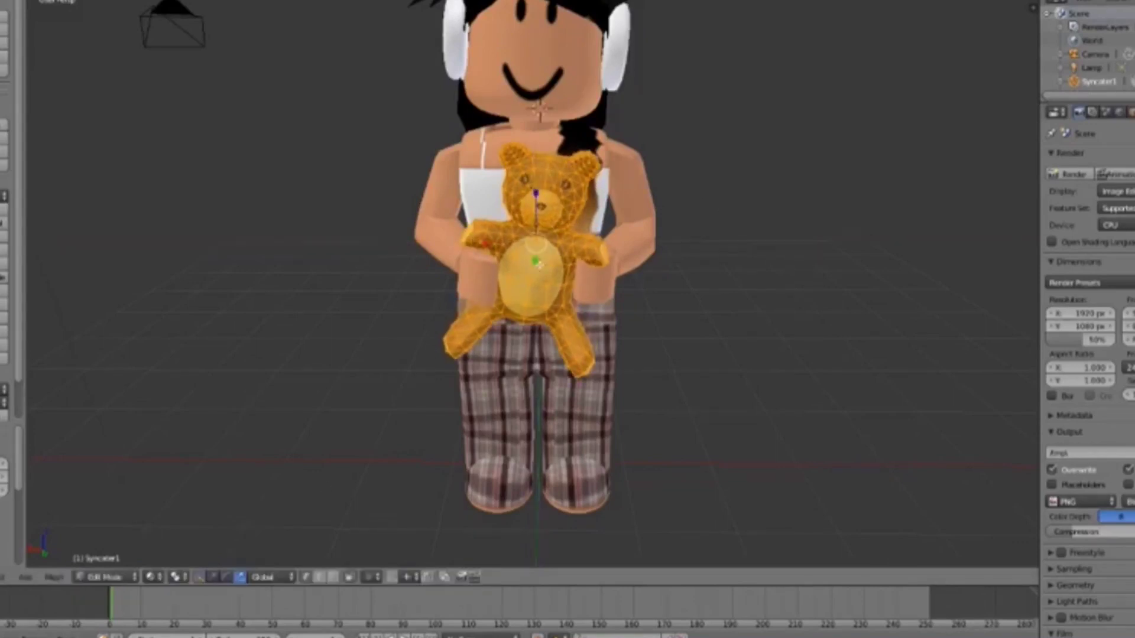
- Return to Object Mode and nudge the enlarged teddy bear along the X axis
{"action": "key", "text": "Tab"}
{"action": "right_click", "coordinate": [491, 216]}
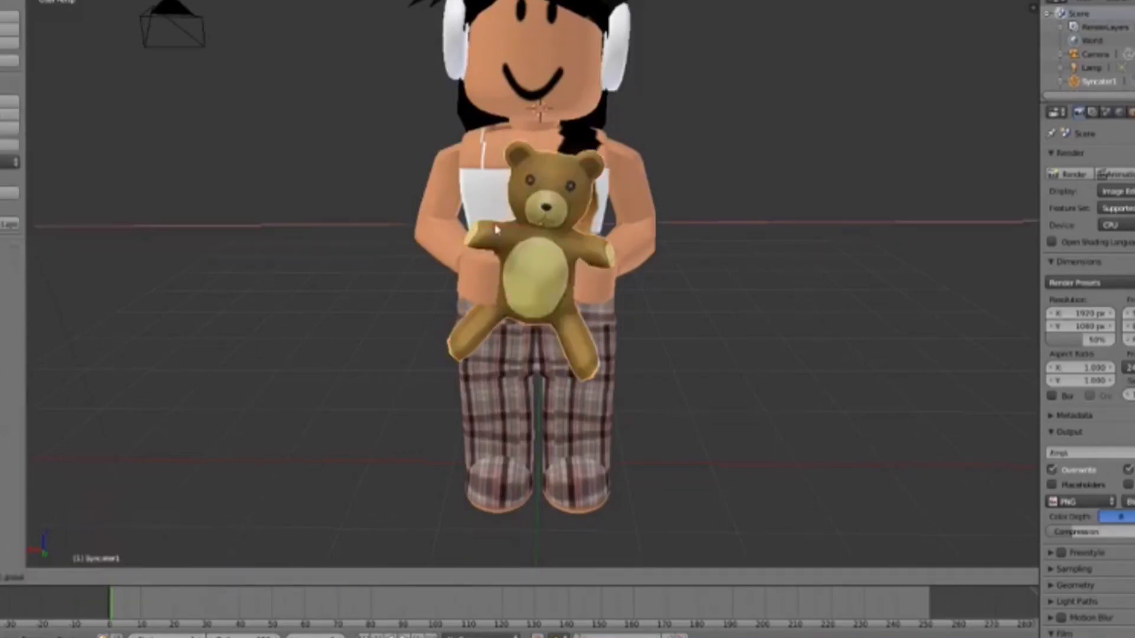
{"action": "scroll", "coordinate": [535, 263], "scroll_direction": "down", "scroll_amount": 2}
- Select the head with the hair and adjust its position over the neck, including along the X axis
{"action": "right_click", "coordinate": [535, 260]}
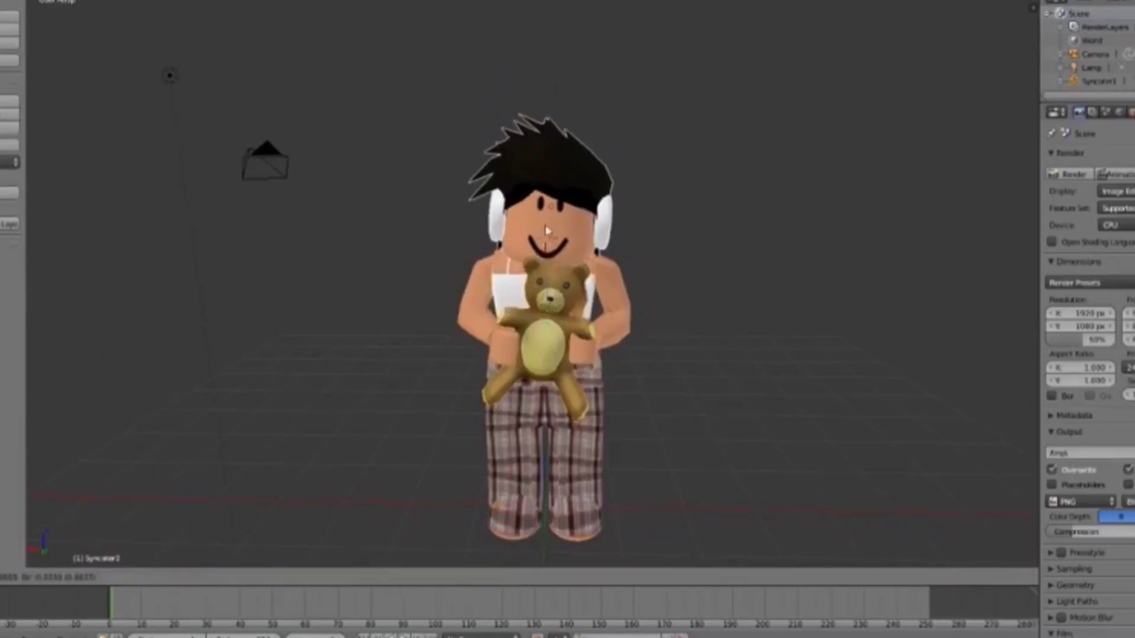
{"action": "key", "text": "g"}
{"action": "key", "text": "x"}
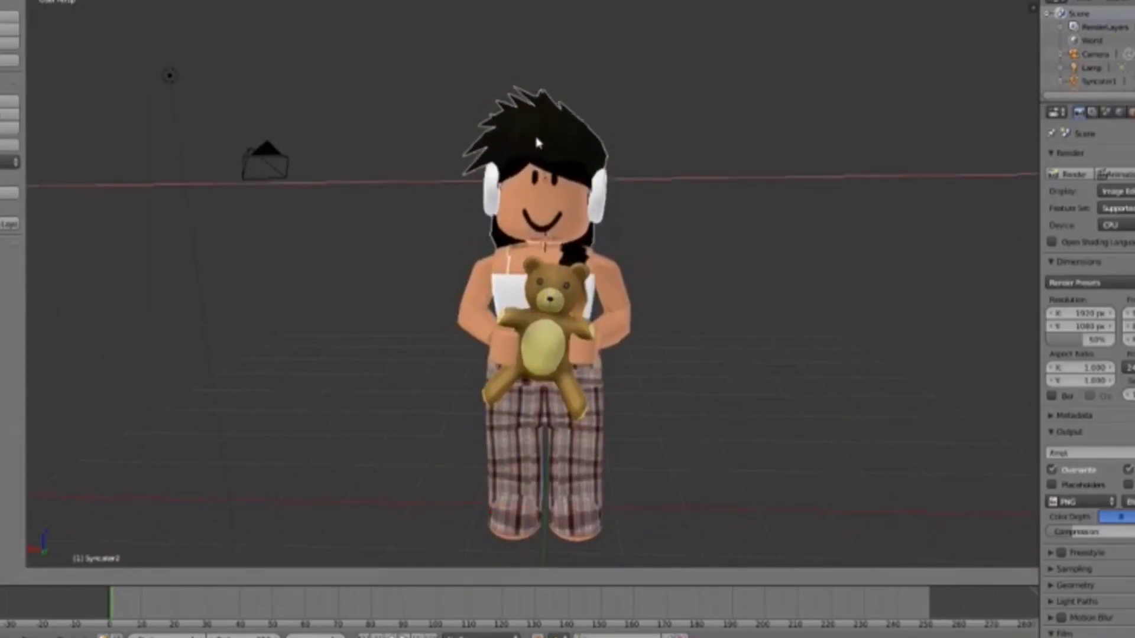
{"action": "right_click", "coordinate": [537, 143]}
- Switch to the camera view and fly the camera until the character's upper body and the teddy bear are in the frame
{"action": "key", "text": "shift+f"}
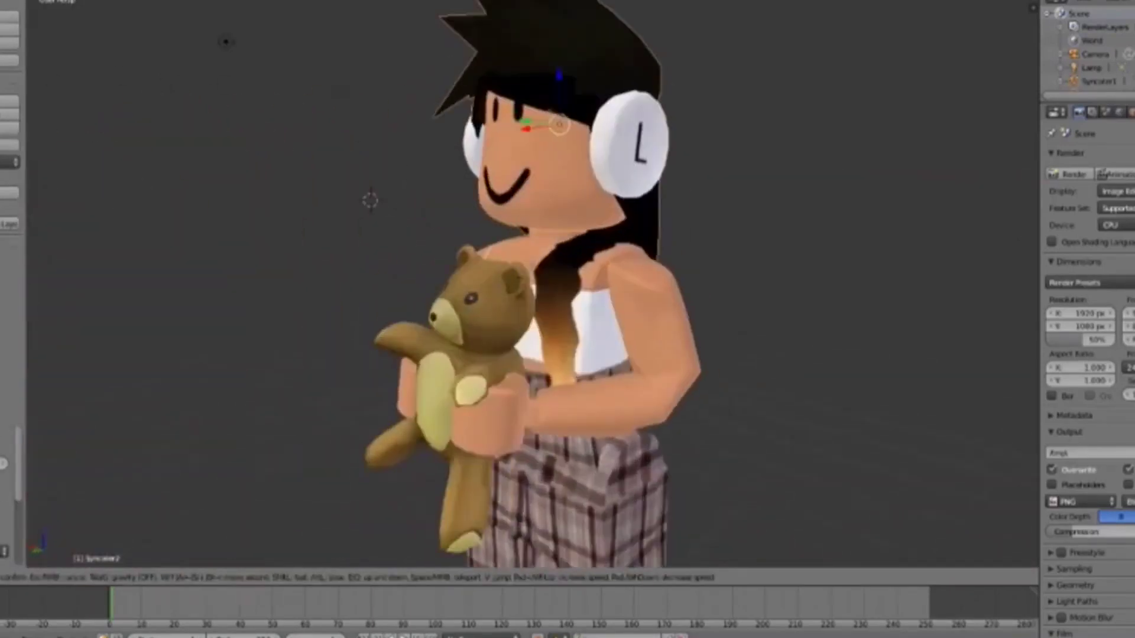
{"action": "key", "text": "w"}
{"action": "key", "text": "s"}
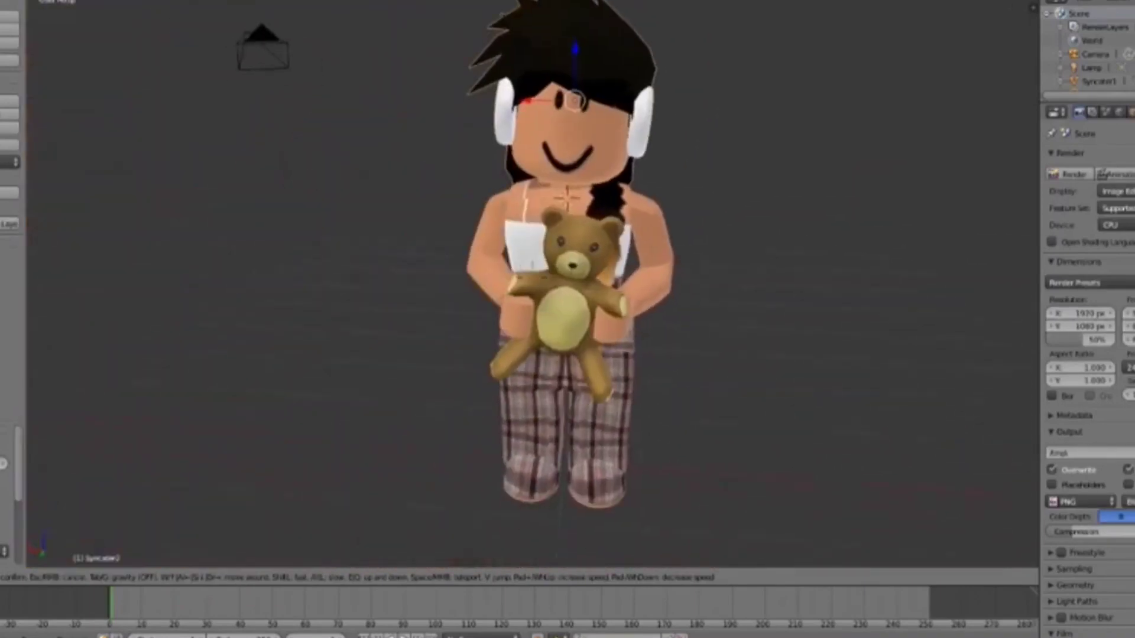
{"action": "key", "text": "w"}
{"action": "key", "text": "s"}
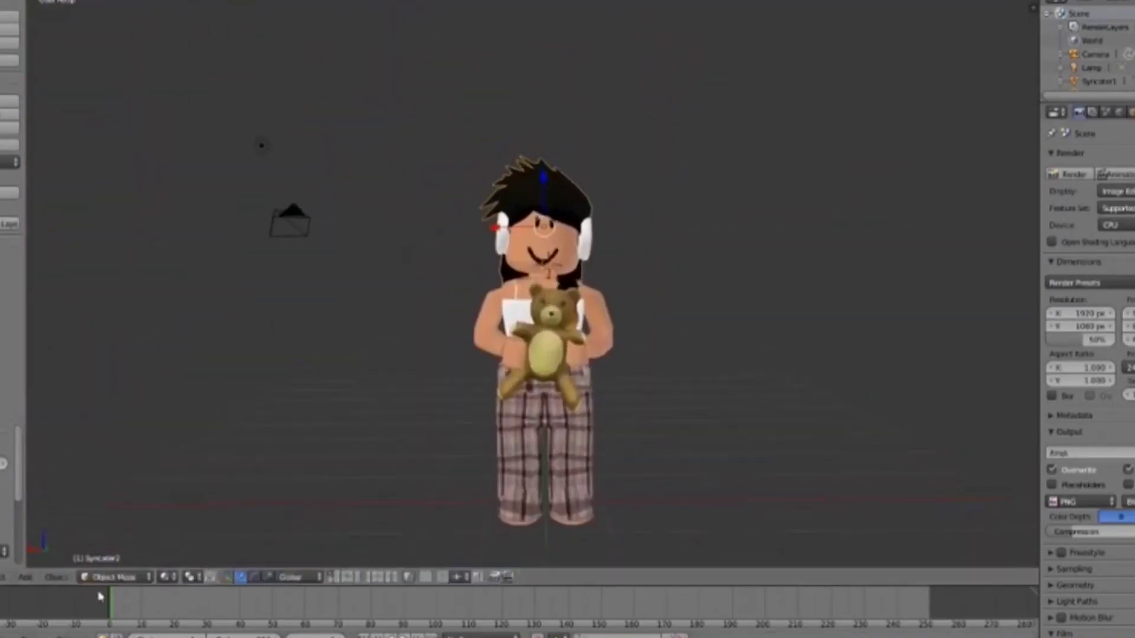
{"action": "key", "text": "KP_0"}
{"action": "key", "text": "w"}
{"action": "key", "text": "s"}
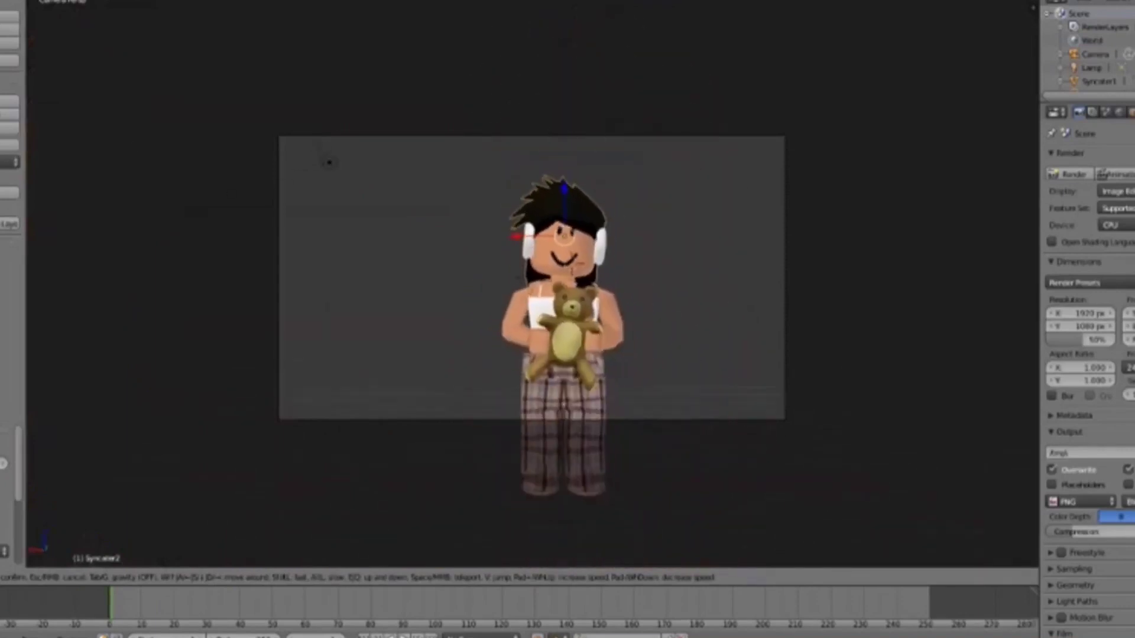
{"action": "key", "text": "w"}
{"action": "key", "text": "s"}
{"action": "key", "text": "Return"}
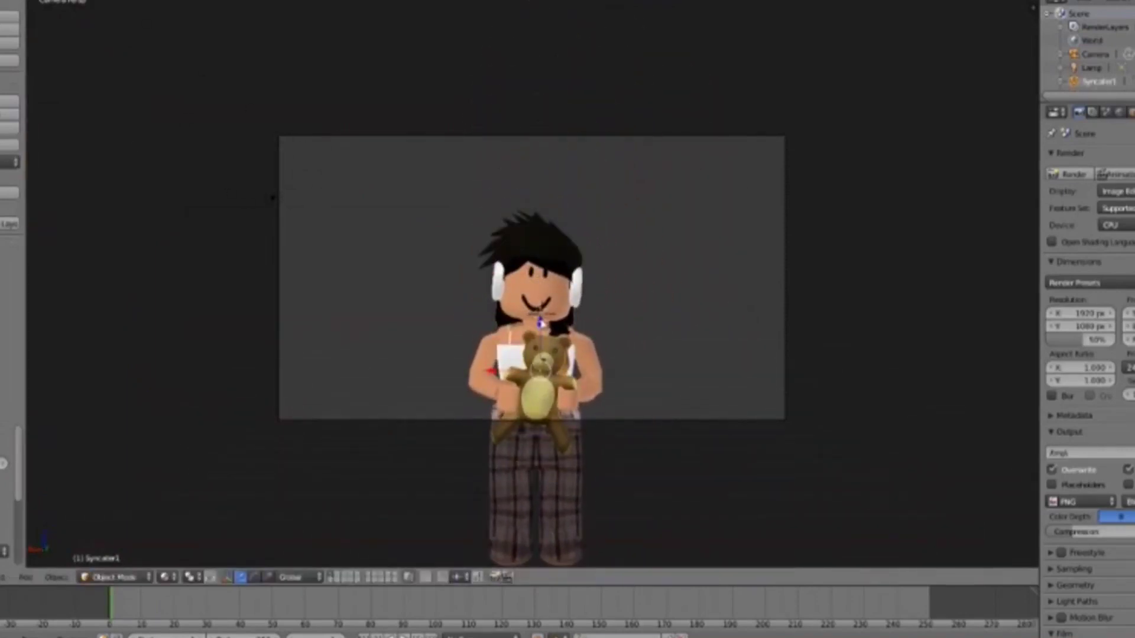
- Adjust the teddy bear's height between the hands by moving it along the Z axis
{"action": "key", "text": "g"}
{"action": "key", "text": "z"}
{"action": "key", "text": "Return"}
- Fly the camera closer to frame the character from the hair down to the waist, and start the render
{"action": "key", "text": "shift+f"}
{"action": "key", "text": "w"}
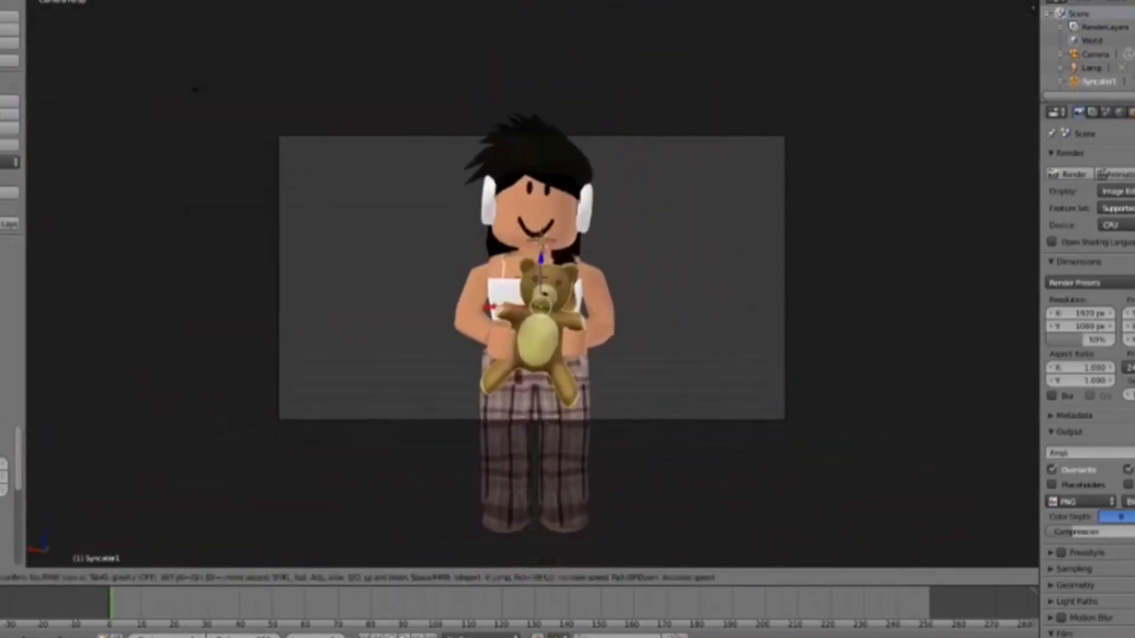
{"action": "key", "text": "s"}
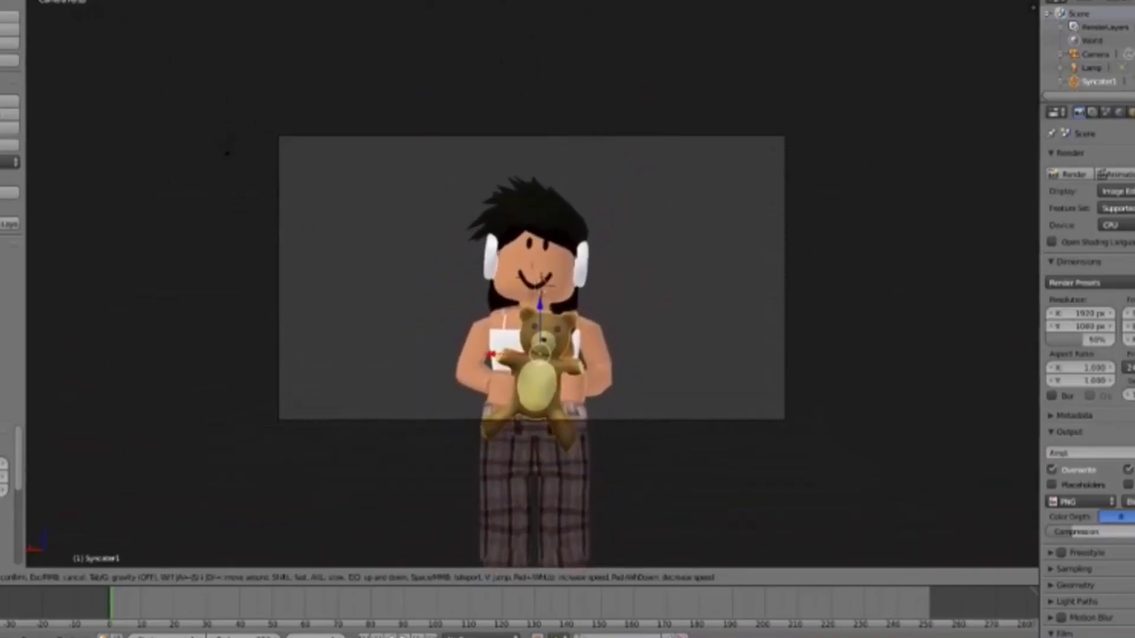
{"action": "key", "text": "w"}
{"action": "key", "text": "d"}
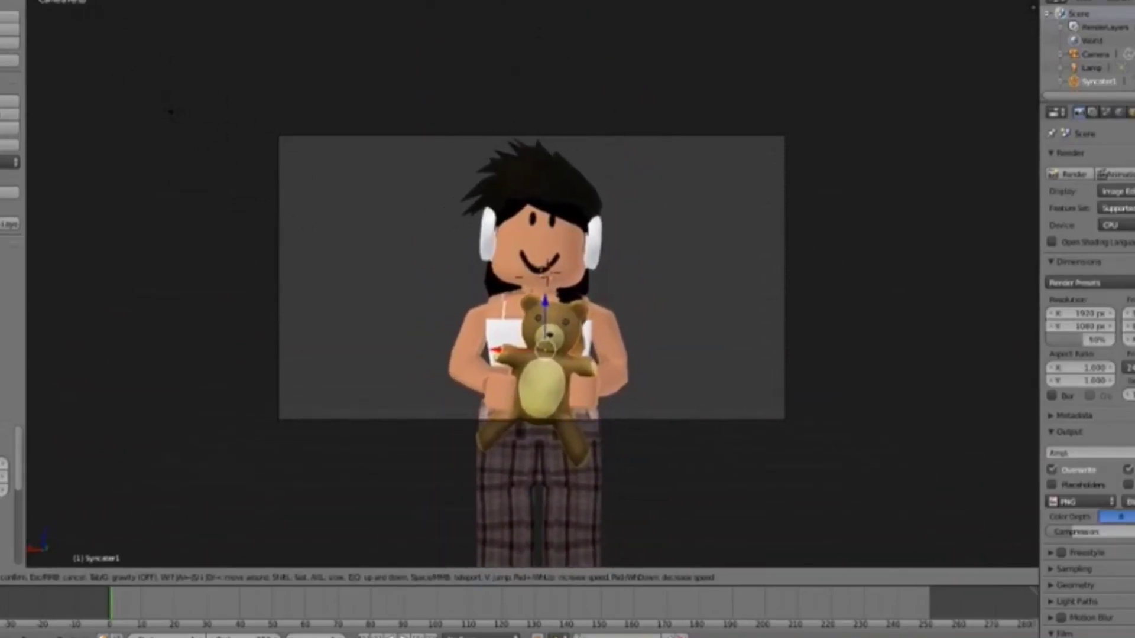
{"action": "key", "text": "Return"}
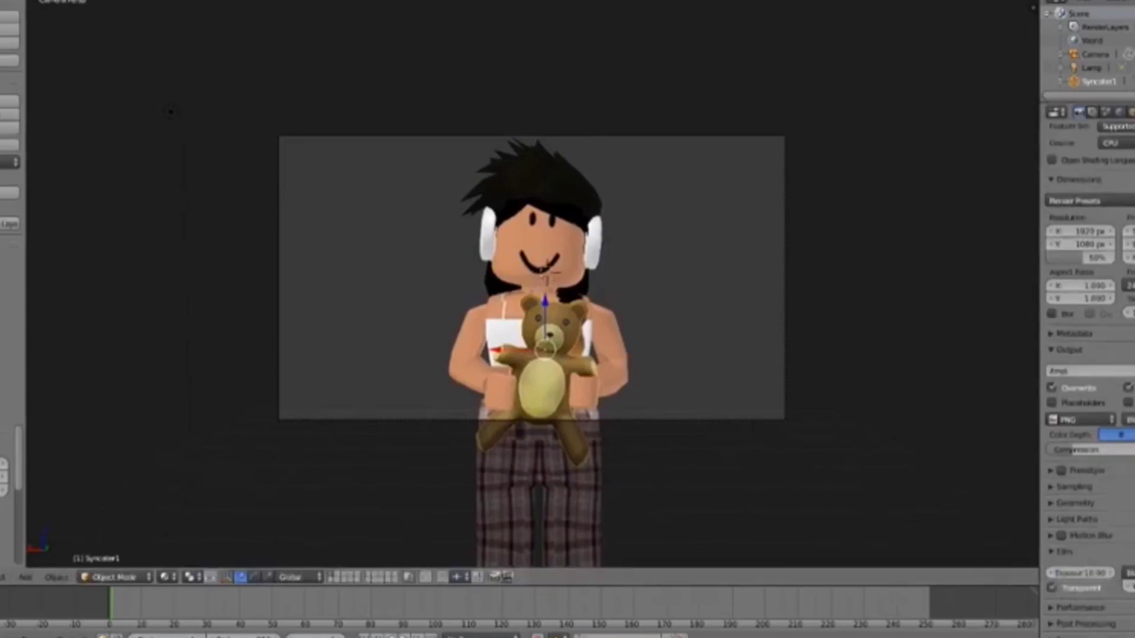
{"action": "left_click", "coordinate": [1114, 175]}
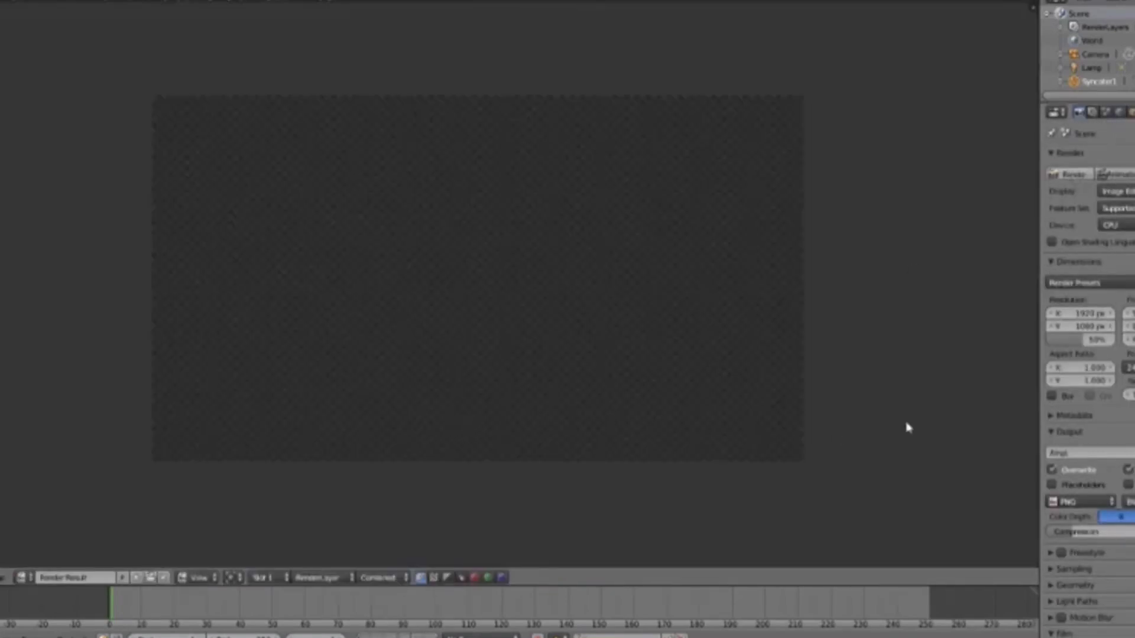